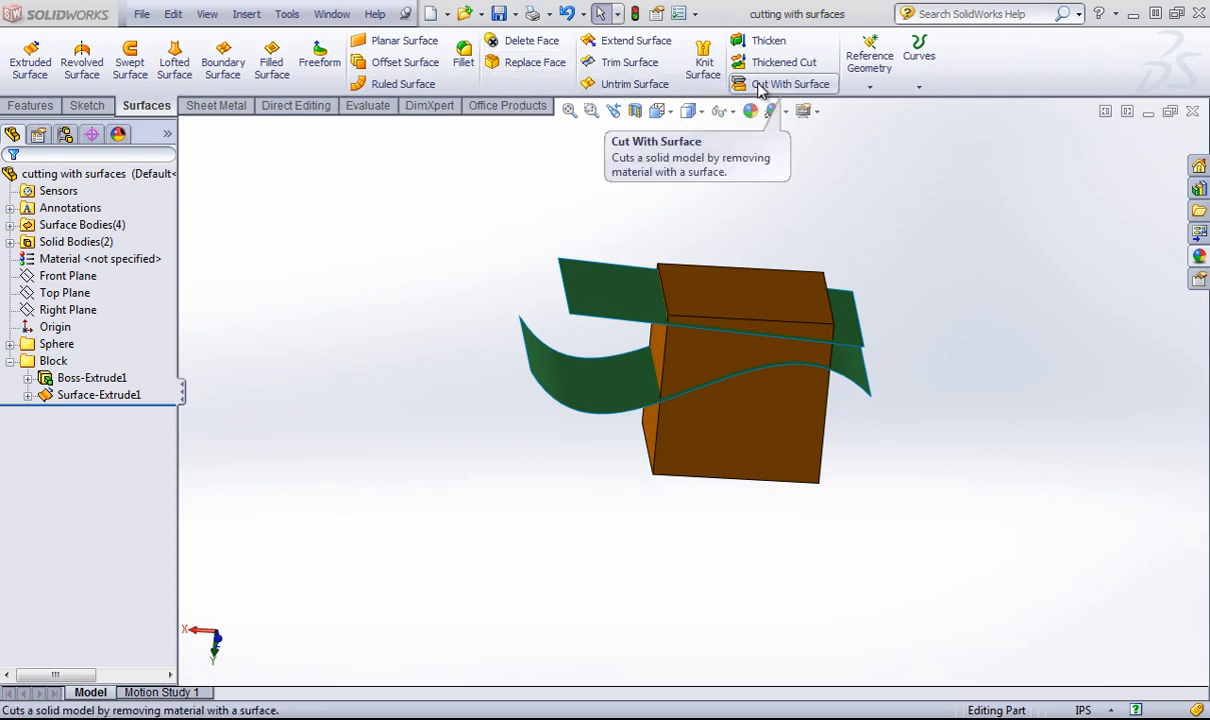
Step: Cut the block with the flat surface, flipping the cut direction to remove the material above it from the auto-selected bodies
middle_drag(1040, 273, 872, 264)
scroll(638, 262, down, 1)
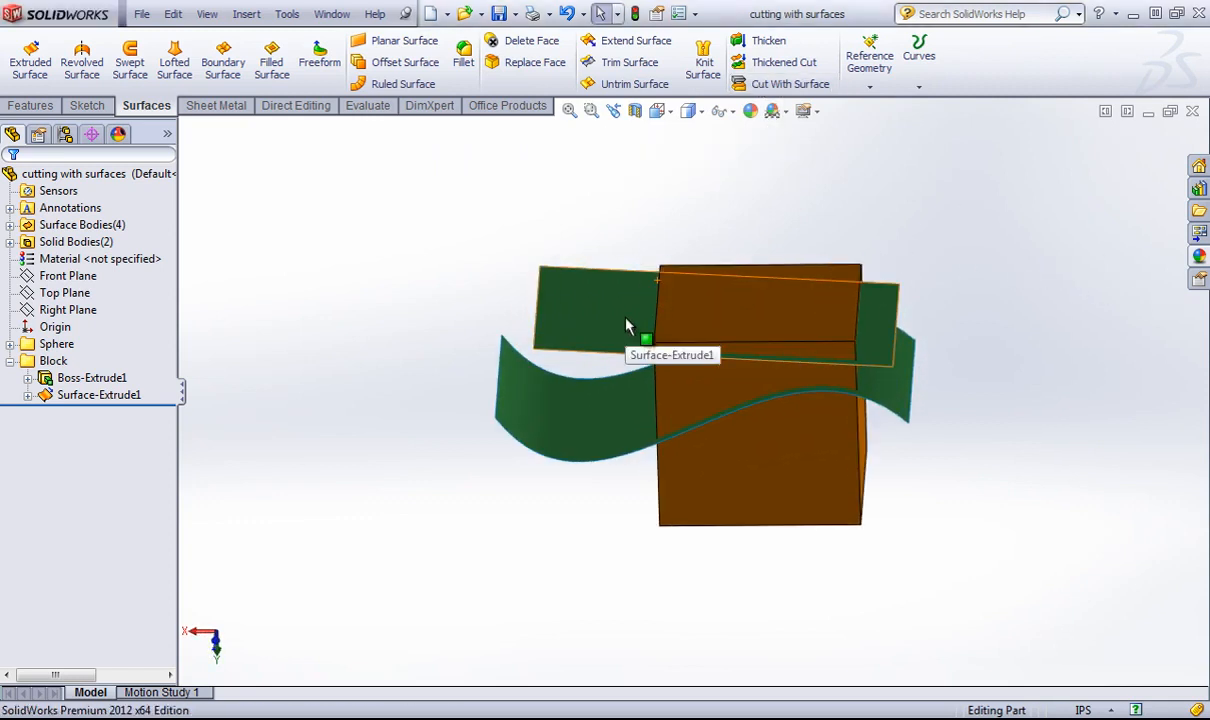
click(790, 84)
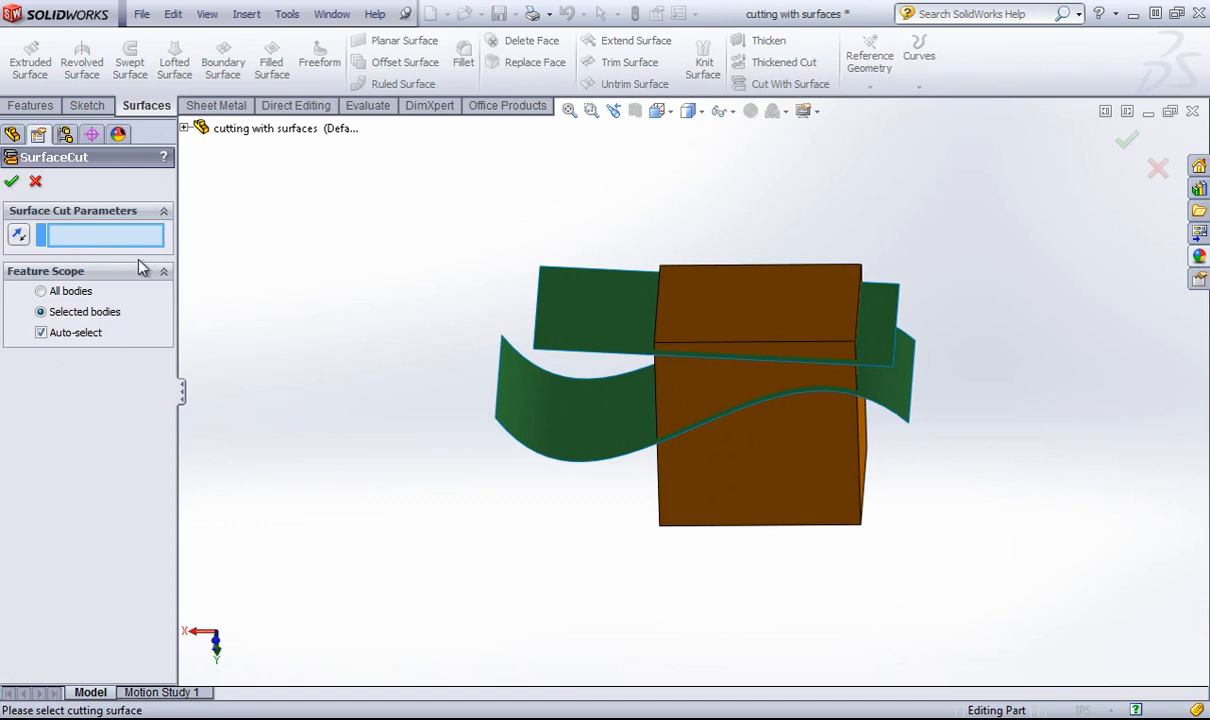
click(560, 320)
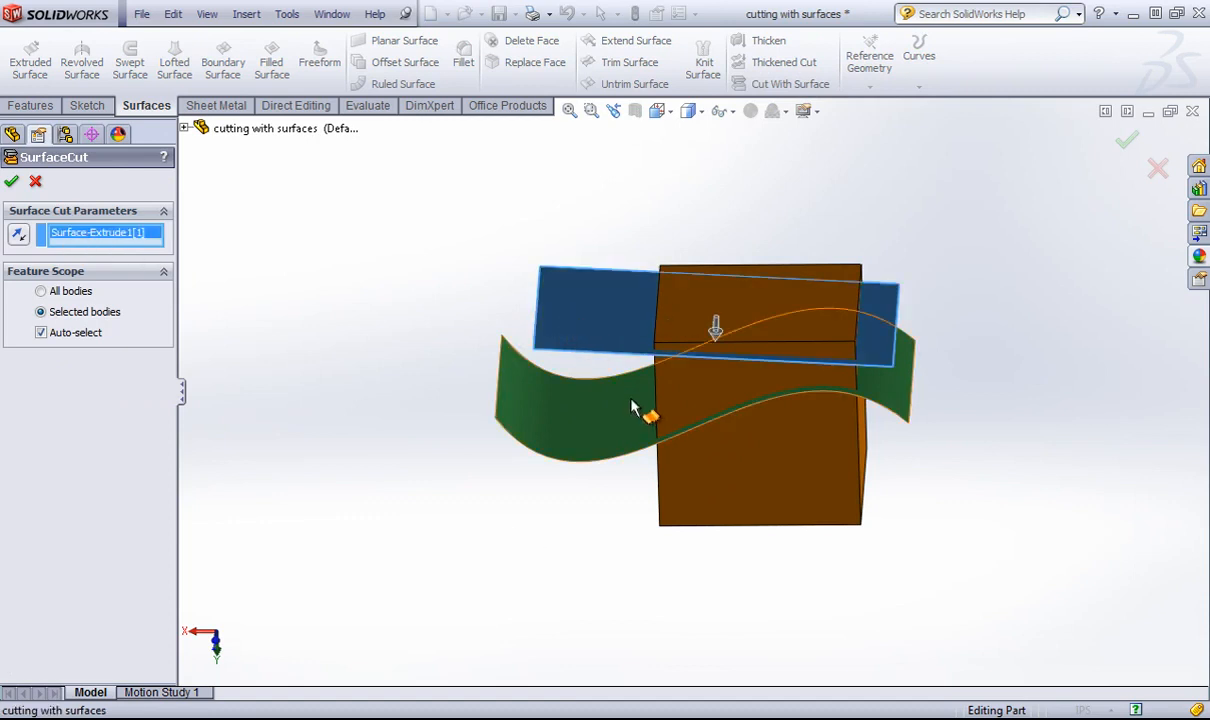
mouse_move(643, 413)
middle_down()
mouse_move(637, 311)
mouse_move(628, 371)
middle_up()
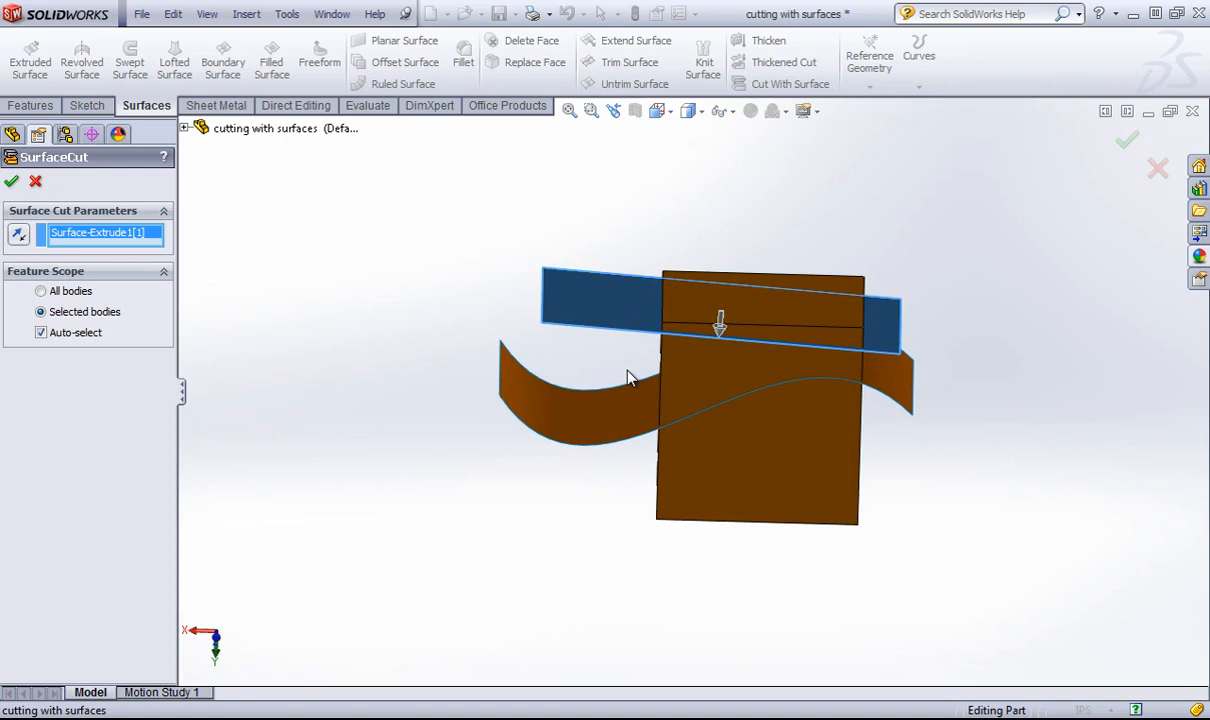
click(724, 330)
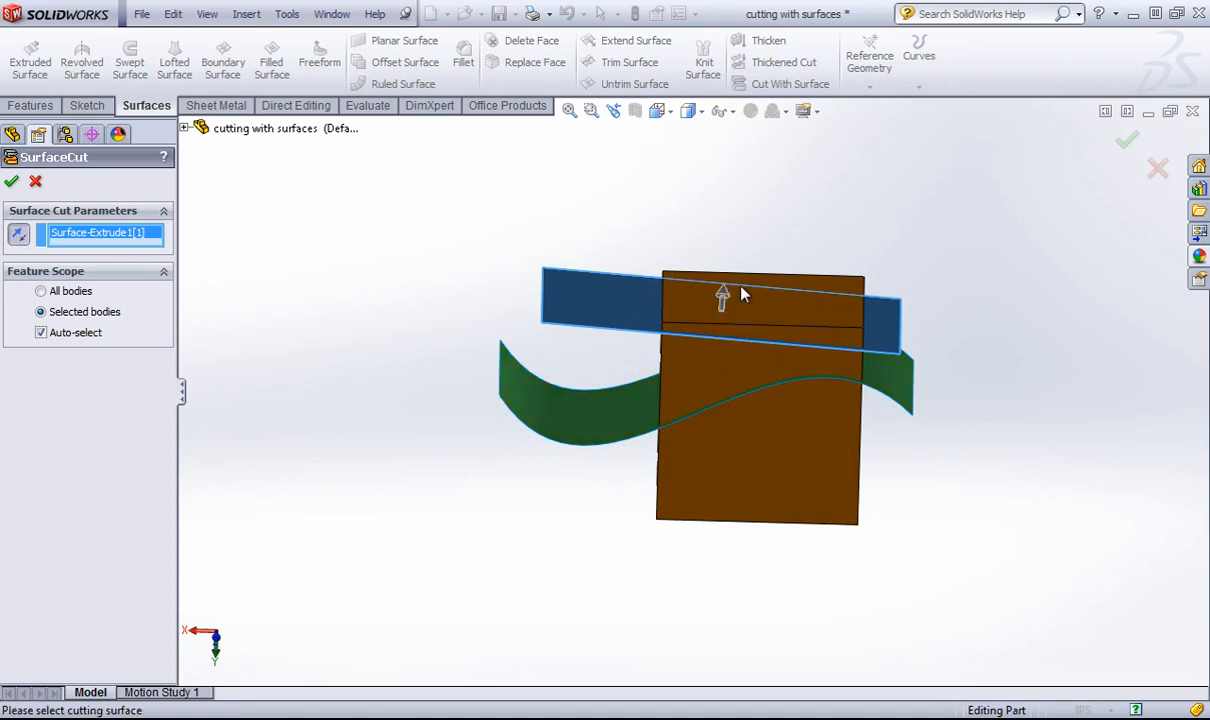
middle_drag(771, 413, 782, 362)
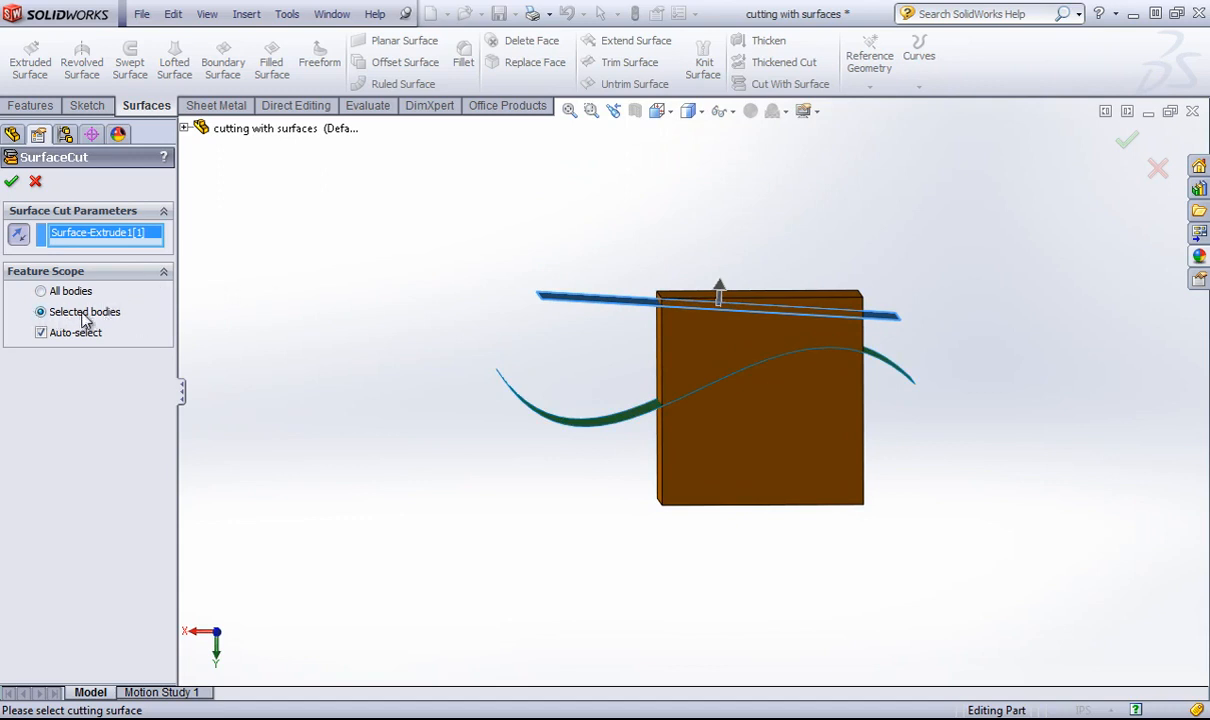
click(12, 180)
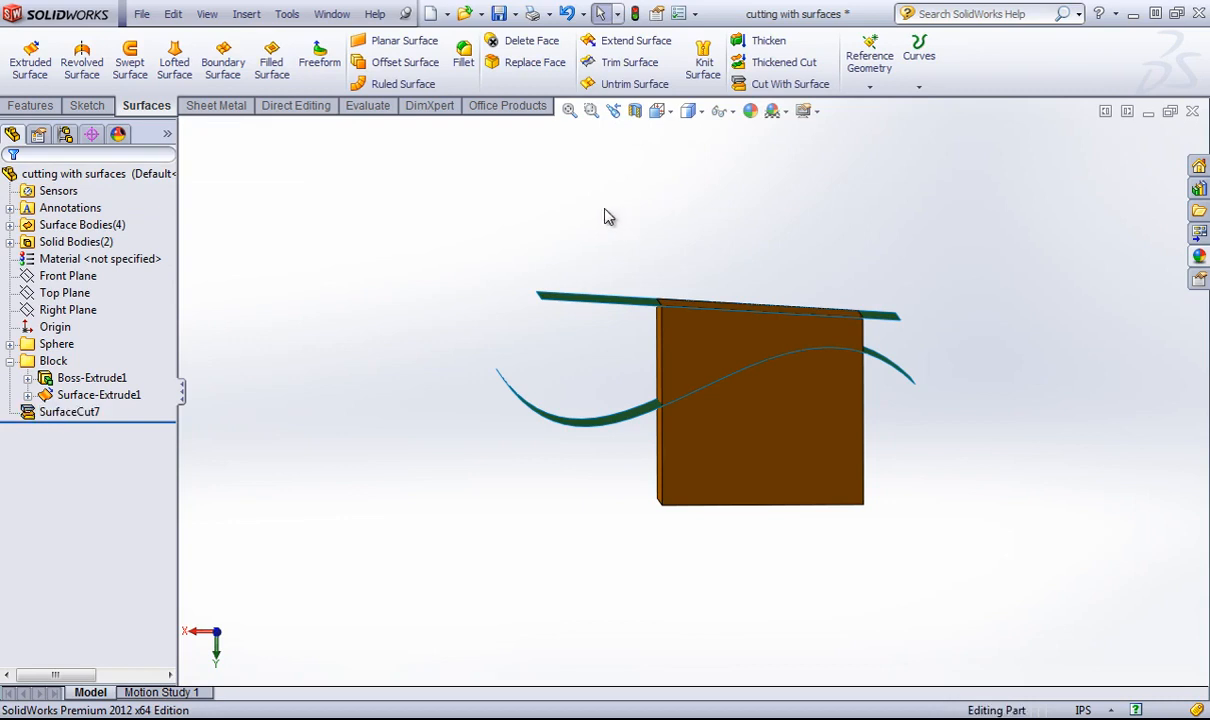
Step: Cut the block with the wavy surface, flipping the cut direction to remove the material below it
middle_drag(597, 220, 683, 132)
click(790, 84)
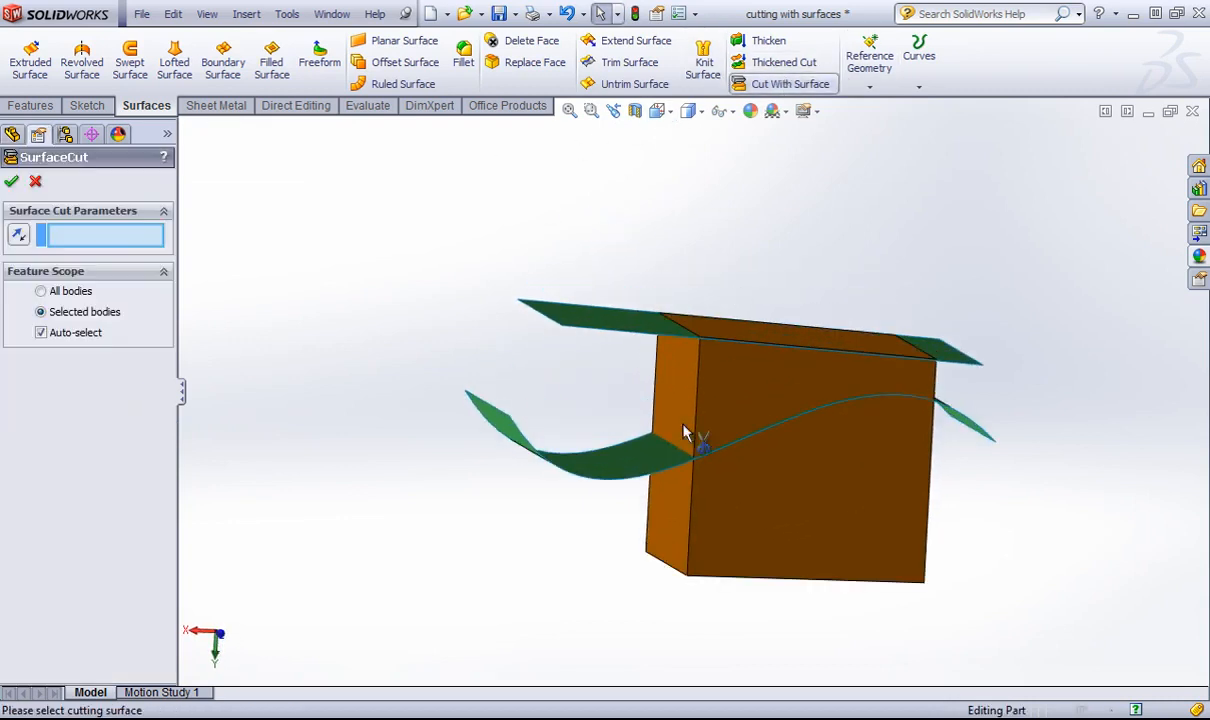
click(624, 464)
click(721, 437)
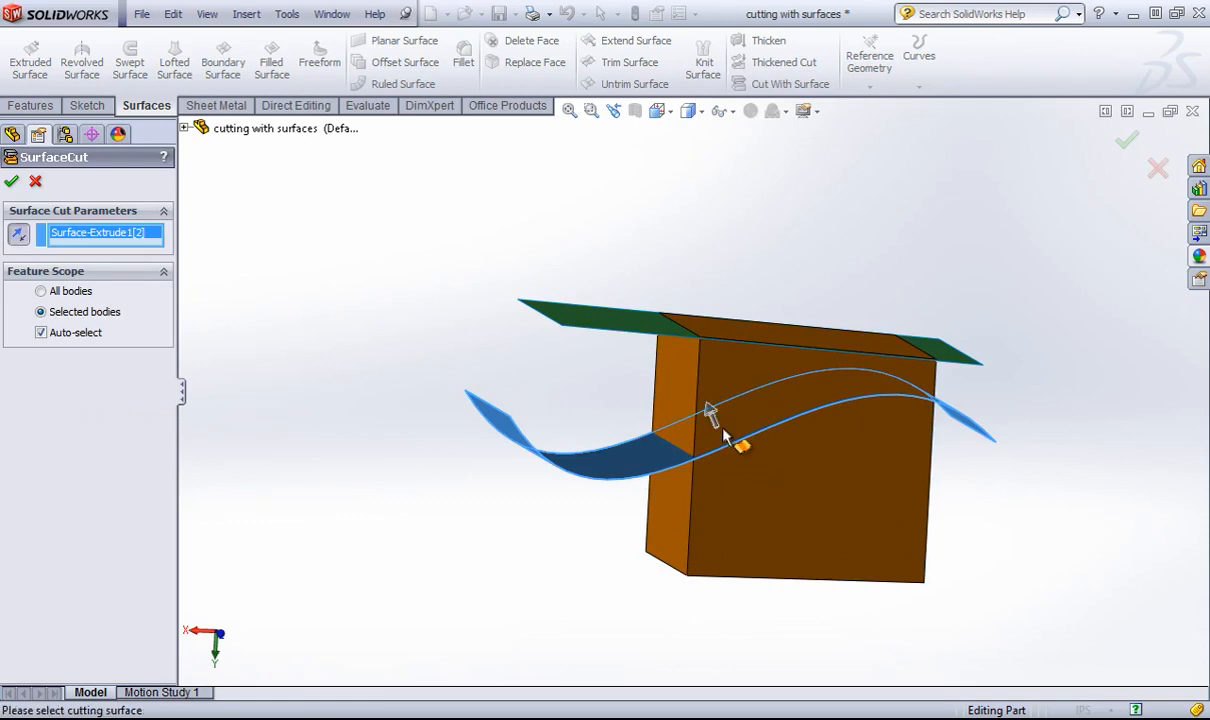
click(710, 412)
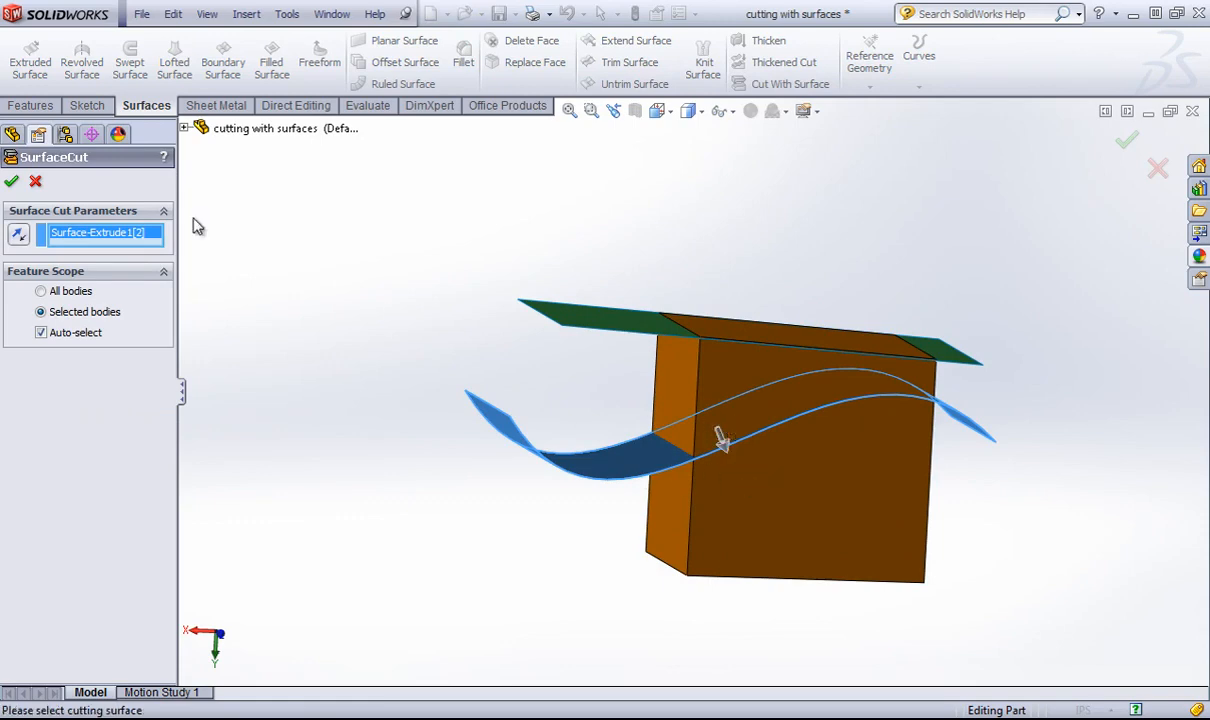
click(11, 182)
Step: Edit Surface-Extrude1 and shorten its depth so the two cutting surfaces stop short of the block's far face
middle_drag(324, 203, 424, 329)
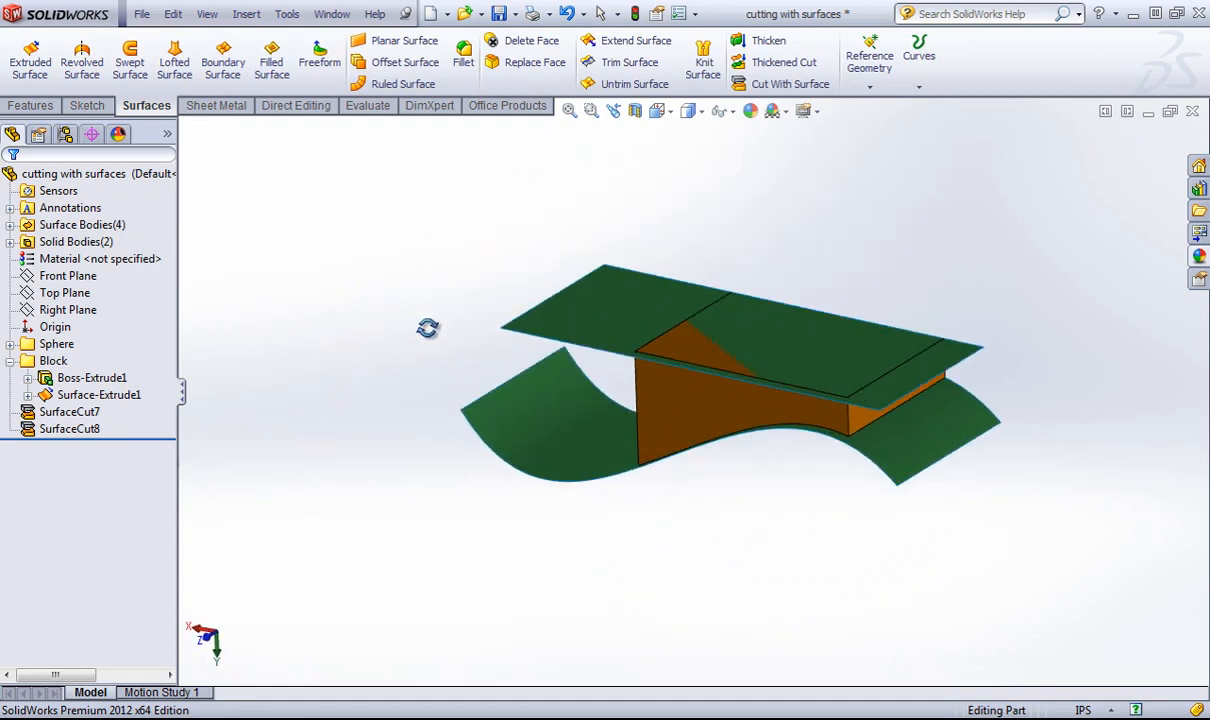
right_click(90, 396)
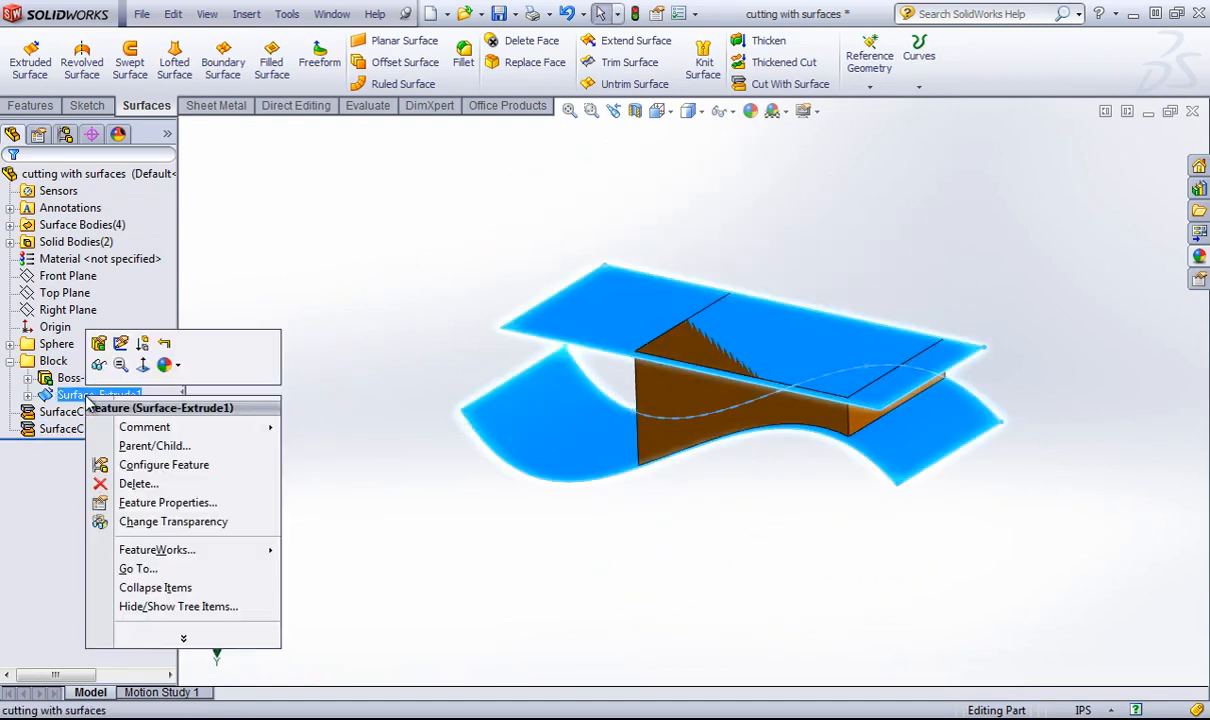
click(101, 344)
middle_drag(672, 275, 594, 551)
drag(609, 480, 662, 450)
click(1128, 141)
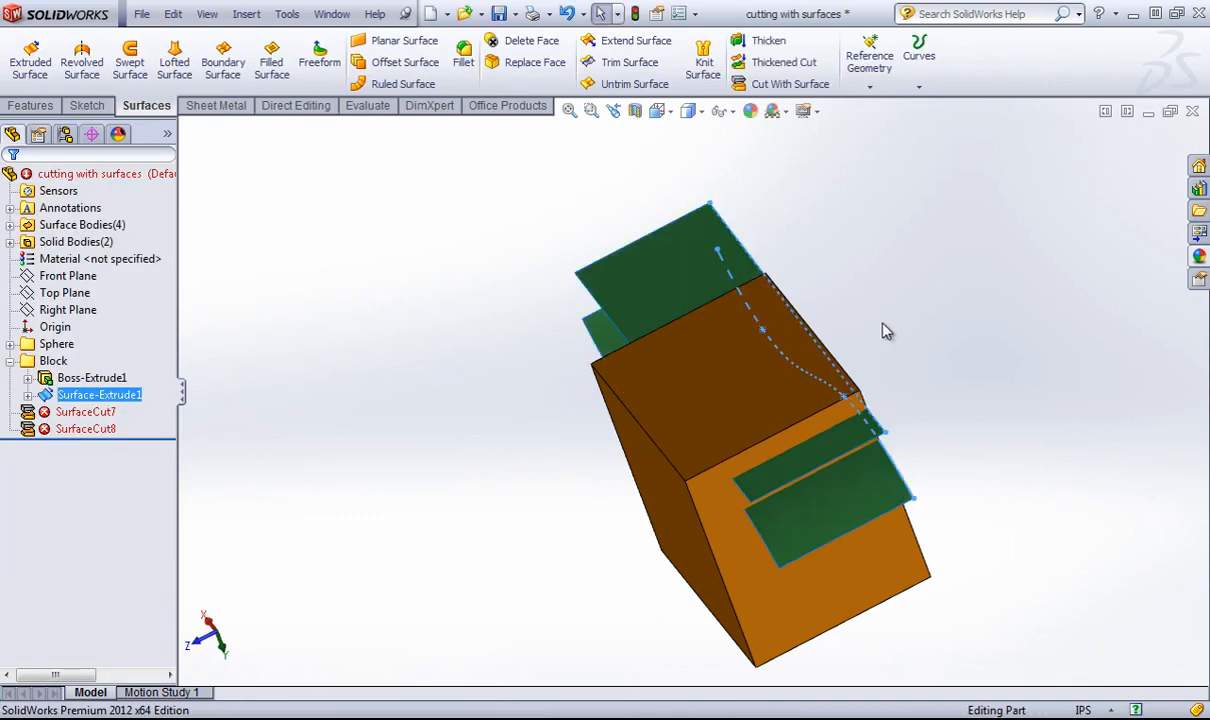
Step: Edit Surface-Extrude1 and lengthen its blind depth to about 5.90 in so both surfaces pass completely through the block
middle_drag(888, 314, 580, 303)
middle_drag(675, 400, 714, 167)
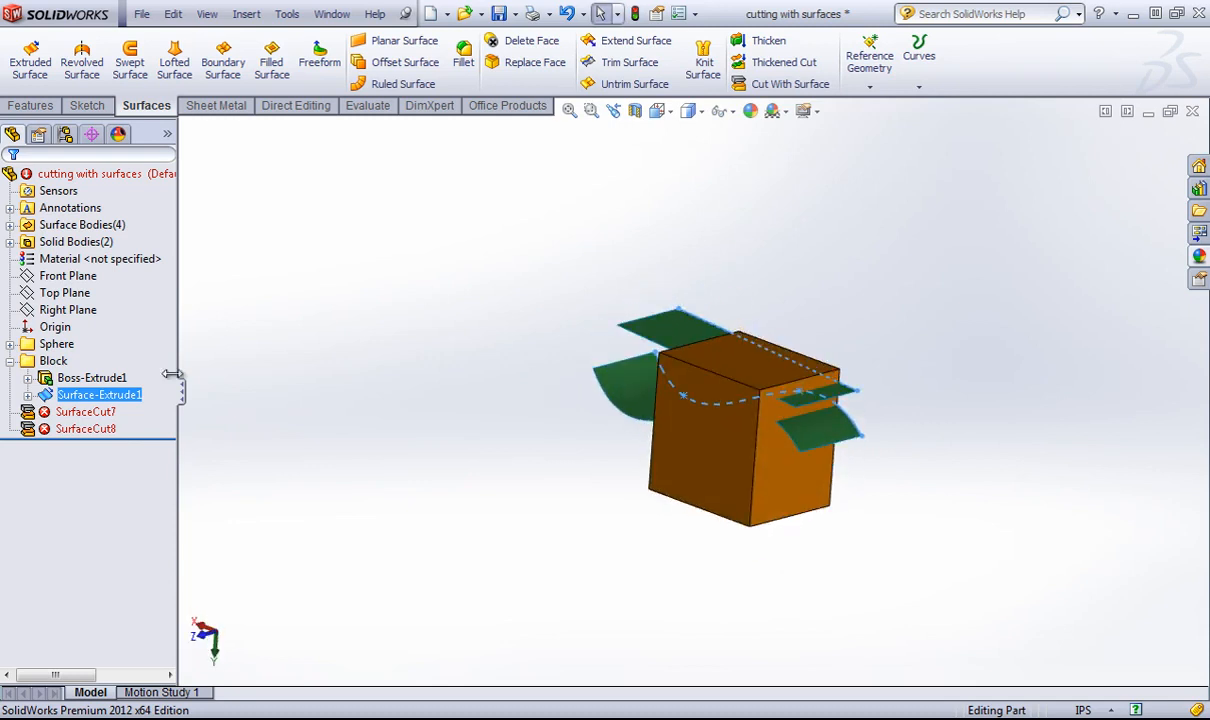
ctrl+click(118, 380)
right_click(118, 396)
click(127, 337)
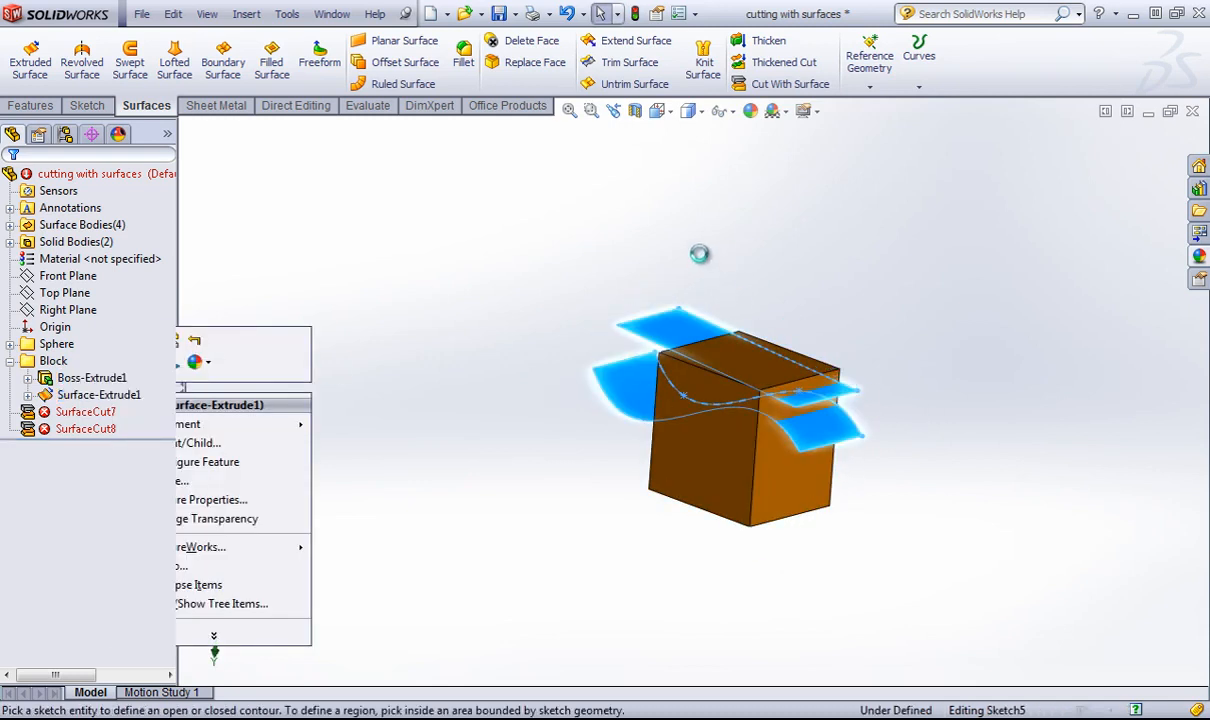
middle_drag(766, 256, 786, 318)
drag(688, 424, 628, 452)
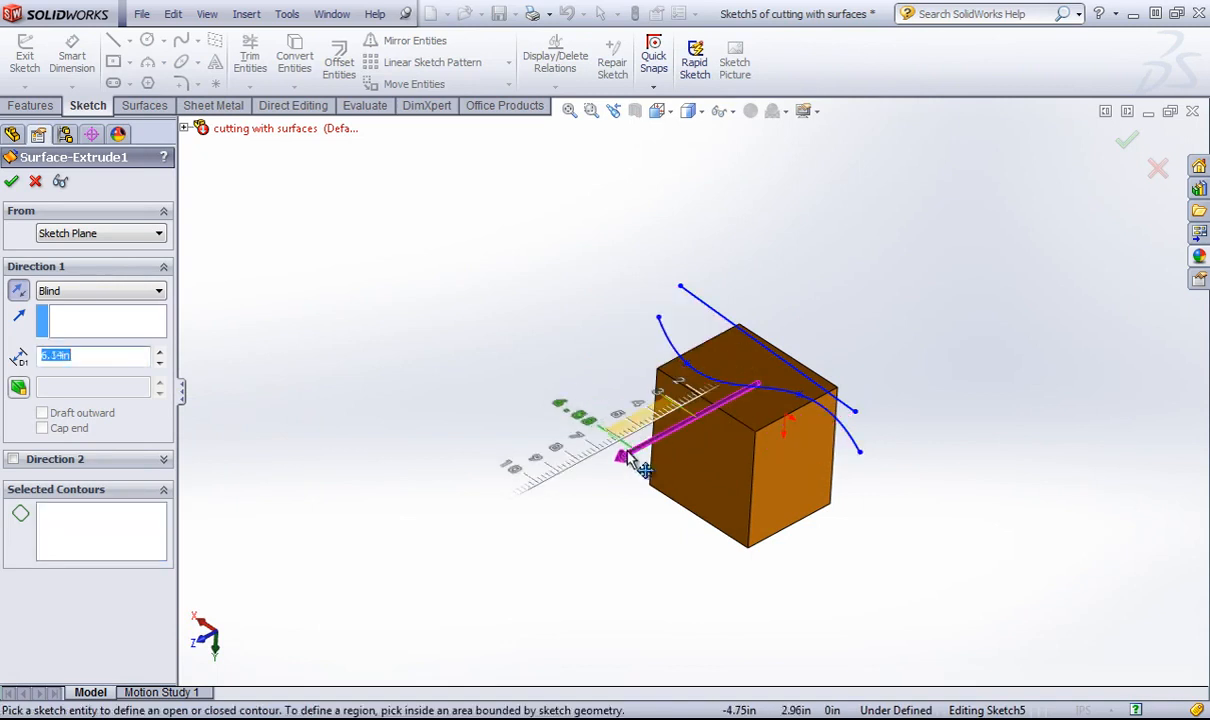
middle_drag(757, 426, 693, 384)
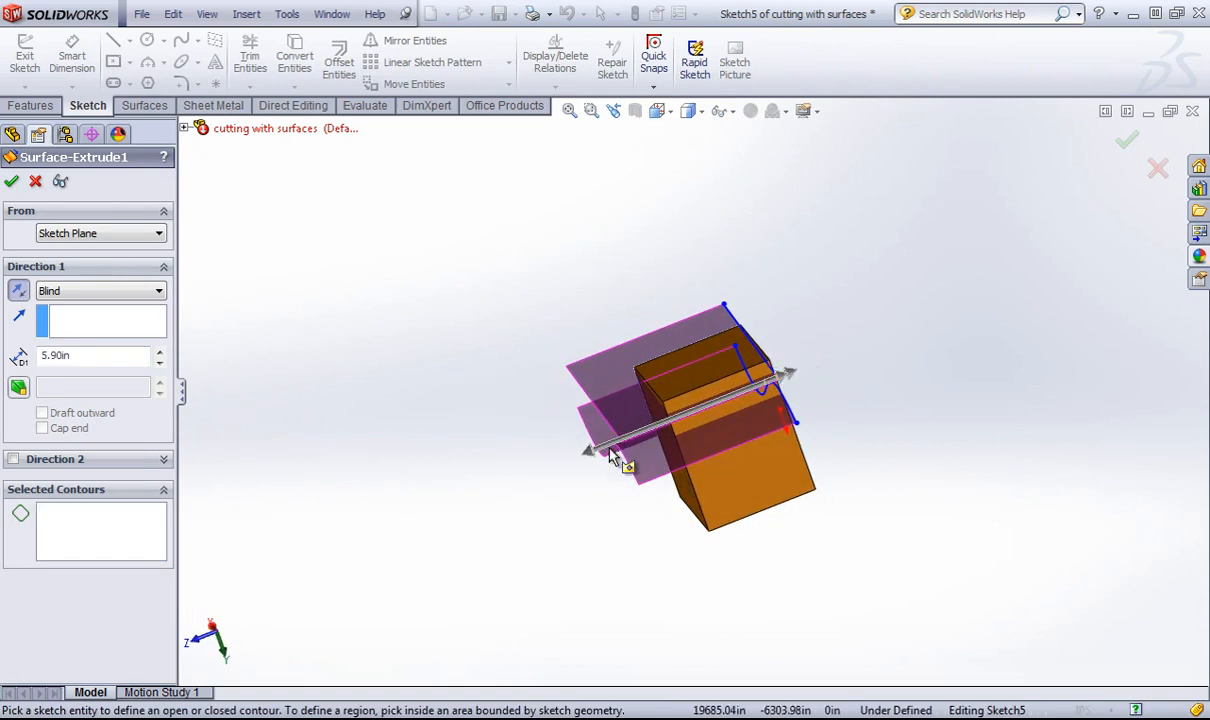
click(1128, 140)
Step: Delete both surface cuts, SurfaceCut7 and SurfaceCut8, from the block
middle_drag(850, 360, 624, 432)
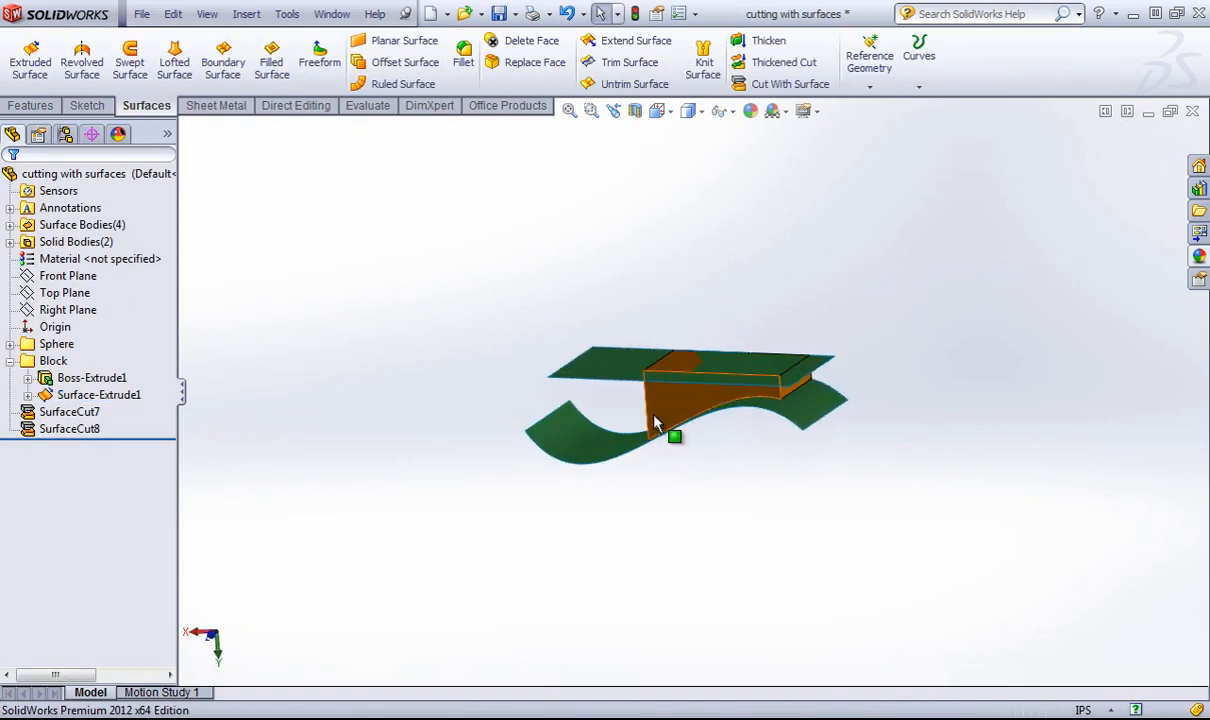
click(110, 432)
ctrl+click(62, 411)
right_click(60, 418)
click(108, 467)
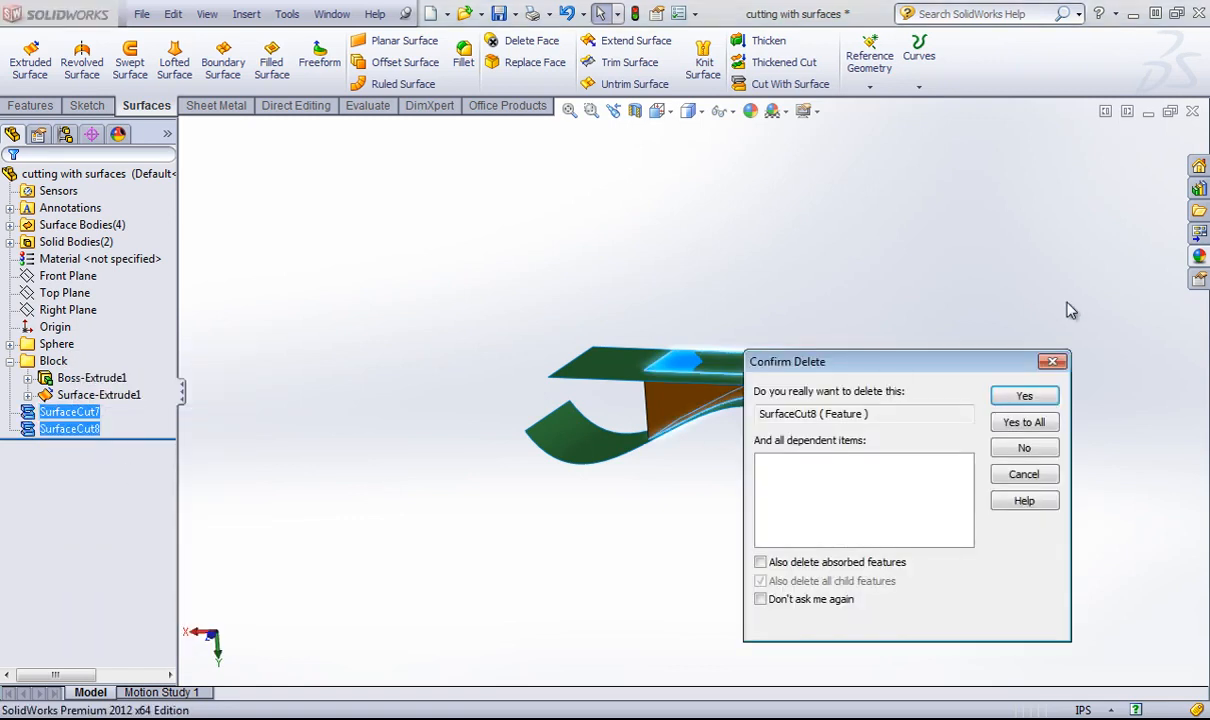
click(1030, 396)
click(1024, 398)
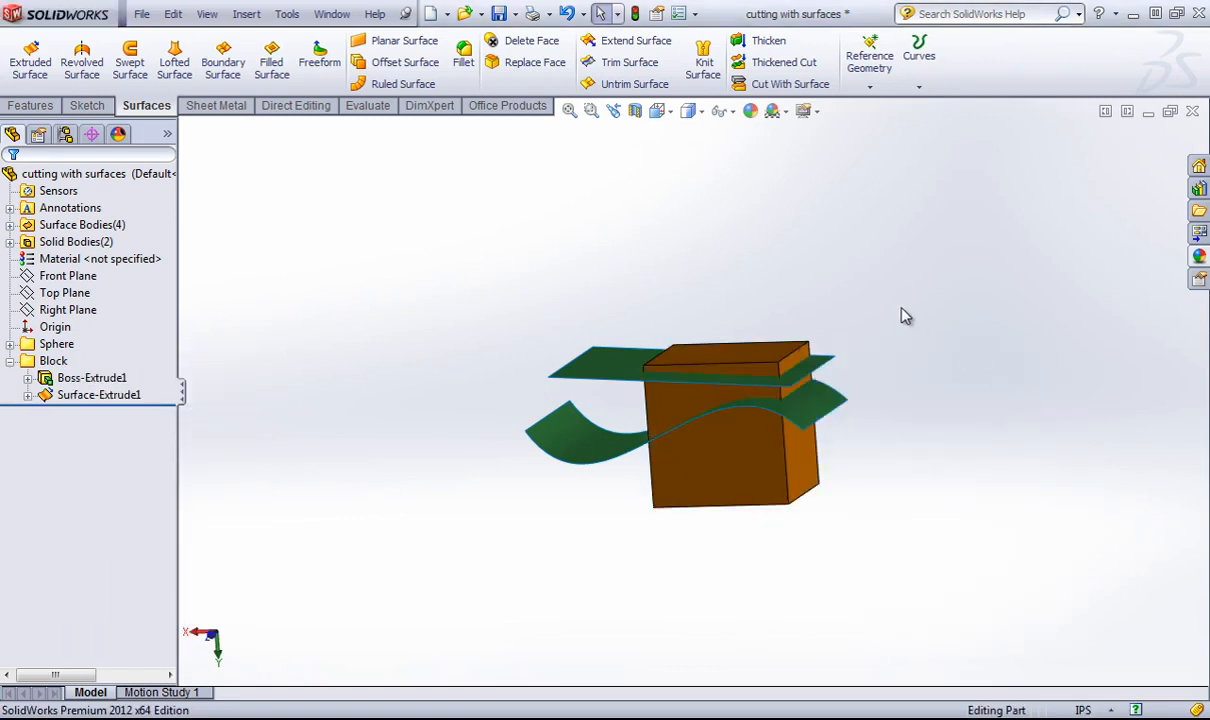
Step: Make a 0.10 in thickened cut through the block with the flat surface, keeping all resulting bodies
middle_drag(866, 305, 899, 311)
click(784, 62)
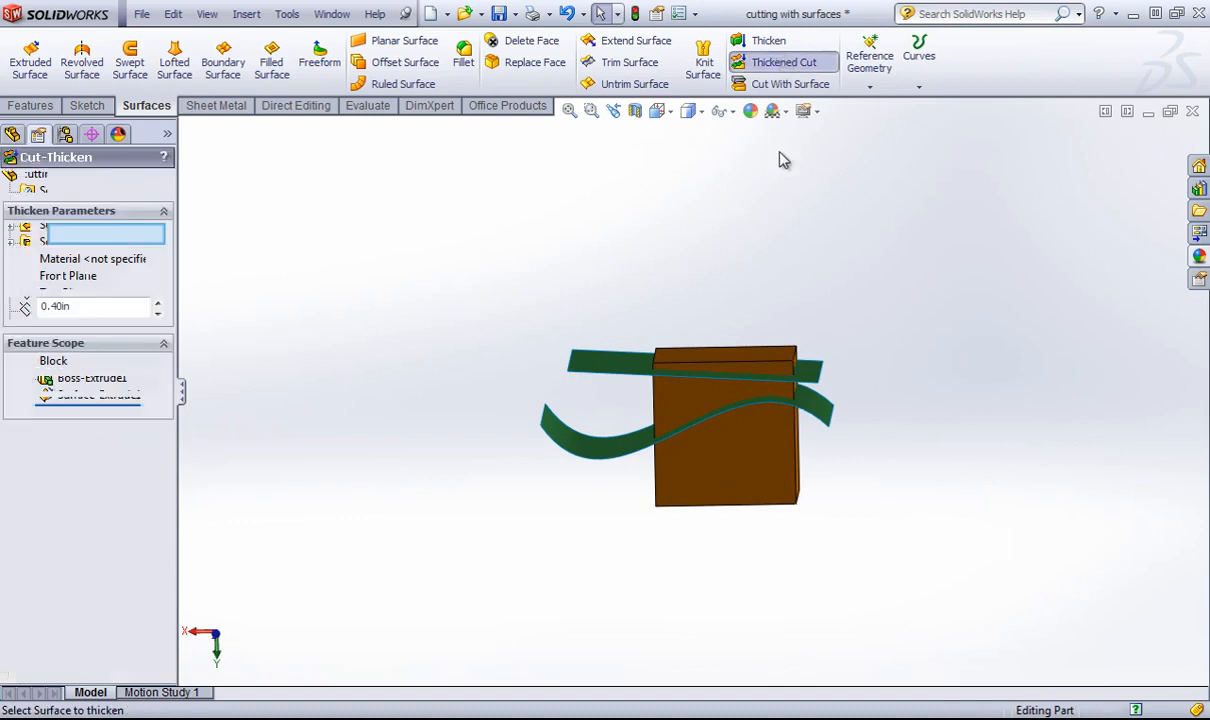
scroll(618, 393, down, 2)
click(604, 403)
middle_drag(656, 397, 659, 356)
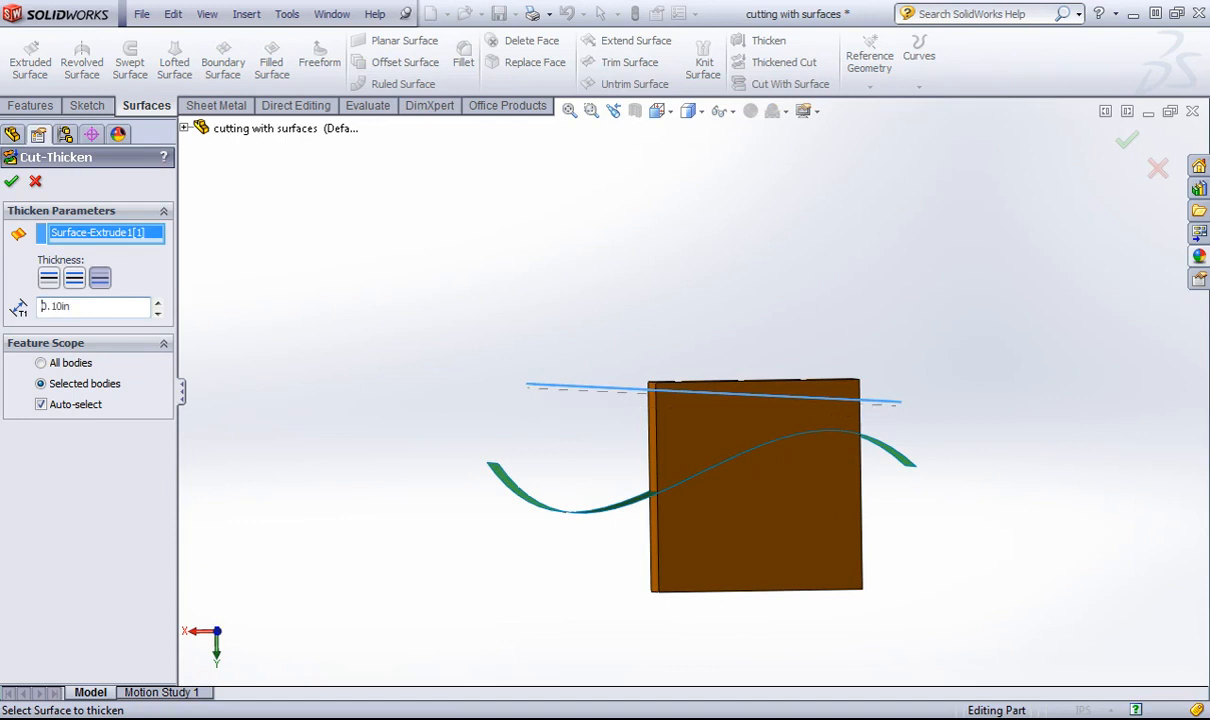
click(12, 183)
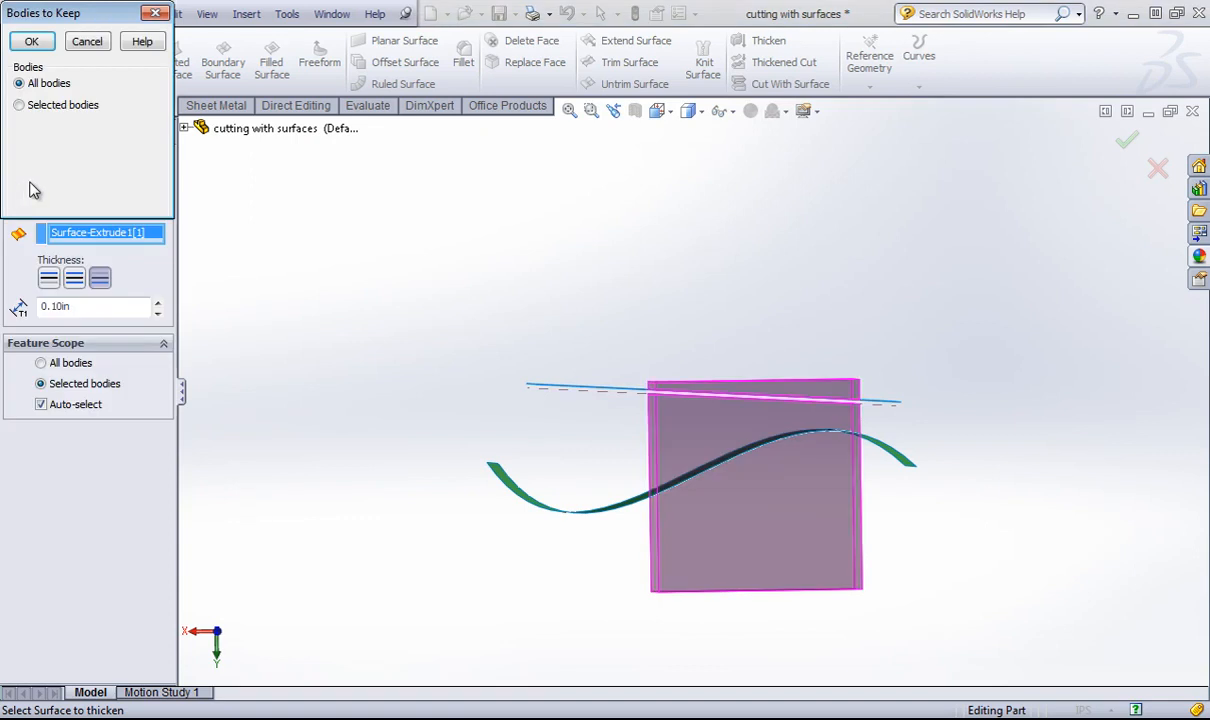
click(33, 42)
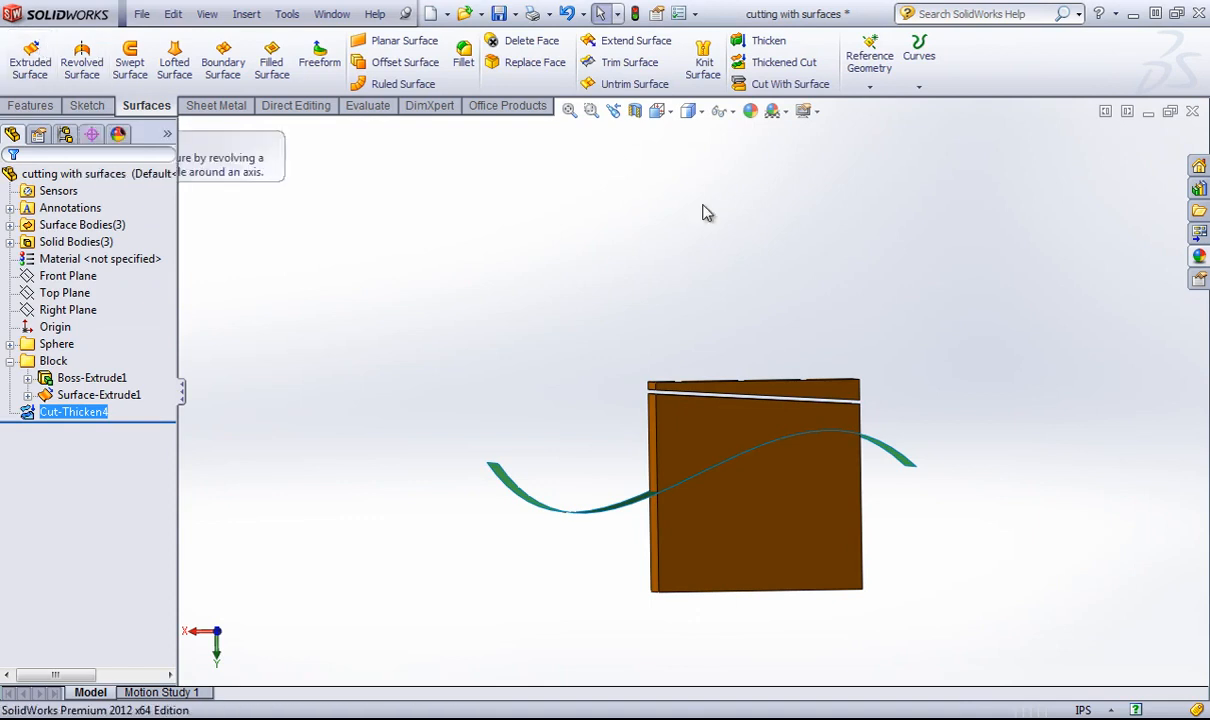
Step: Make a 0.90 in thickened cut through the block with the wavy surface, thickening below the surface and keeping all bodies
middle_drag(983, 373, 740, 329)
scroll(655, 420, down, 2)
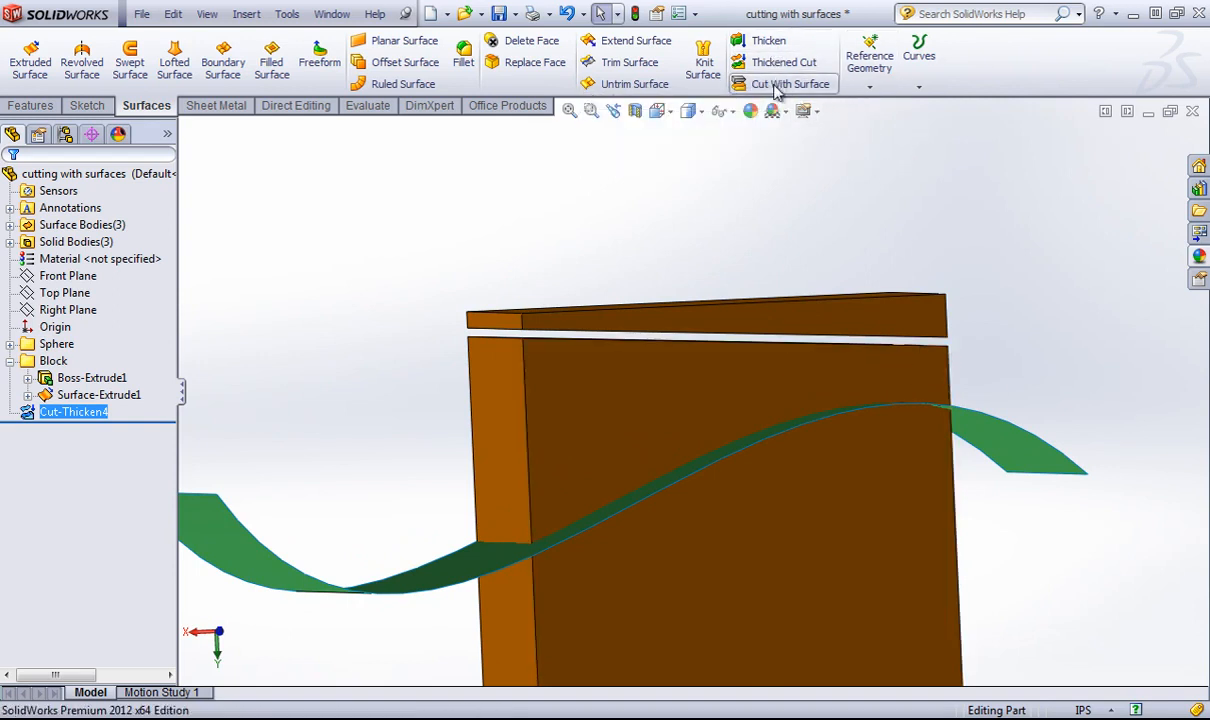
scroll(555, 440, up, 5)
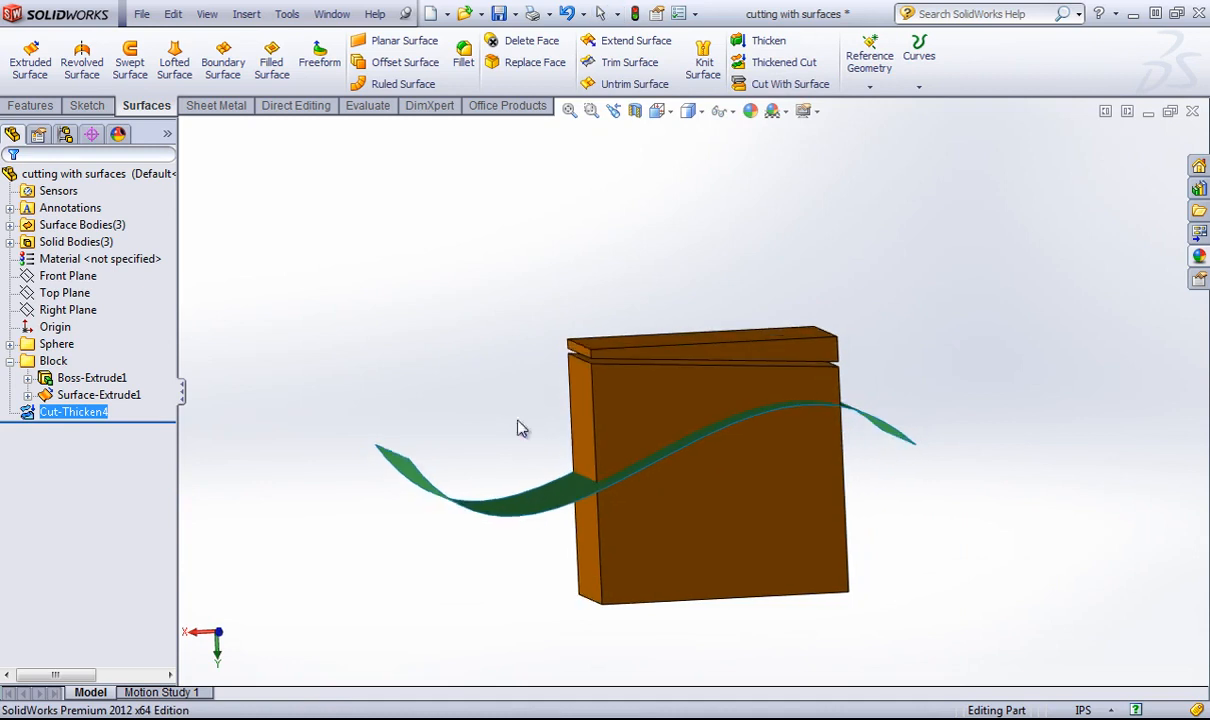
click(781, 64)
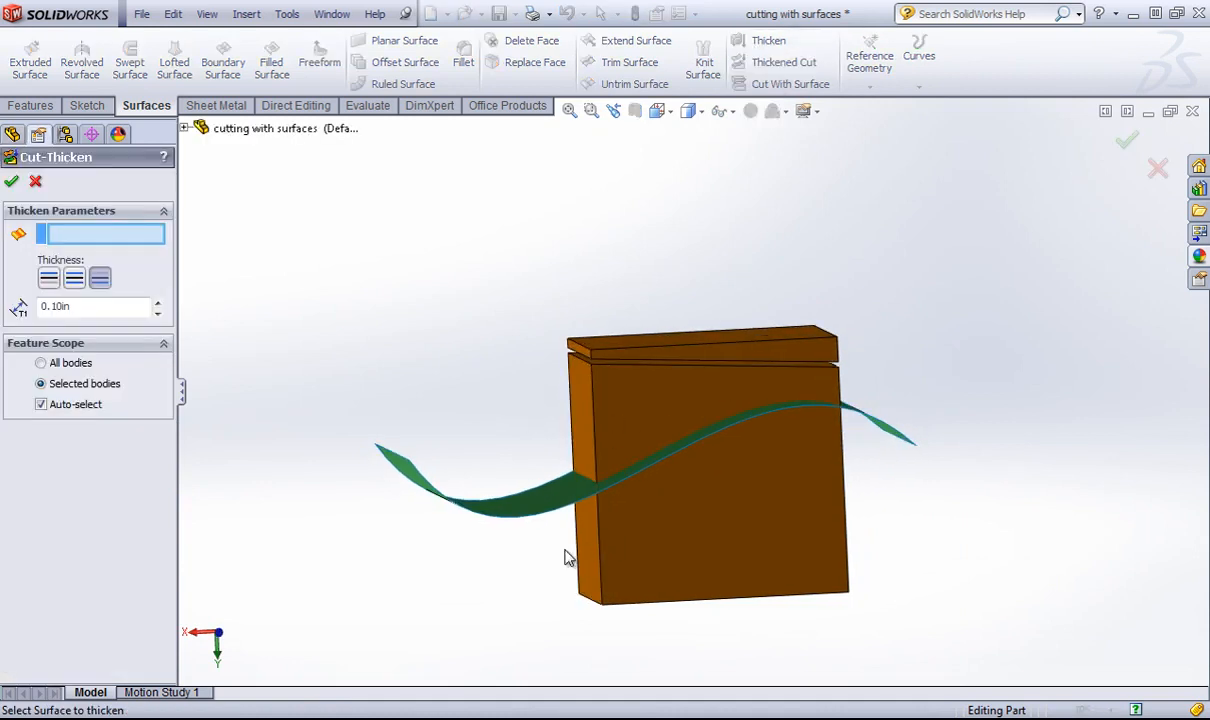
click(540, 505)
click(157, 302)
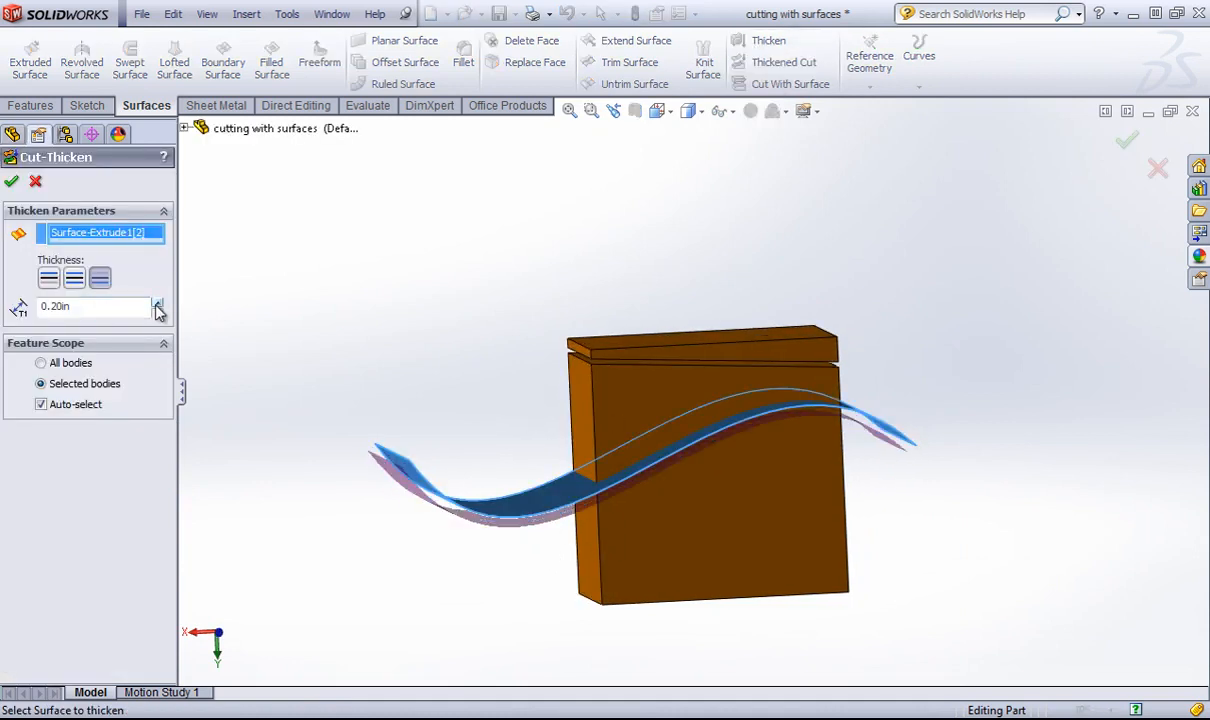
click(52, 281)
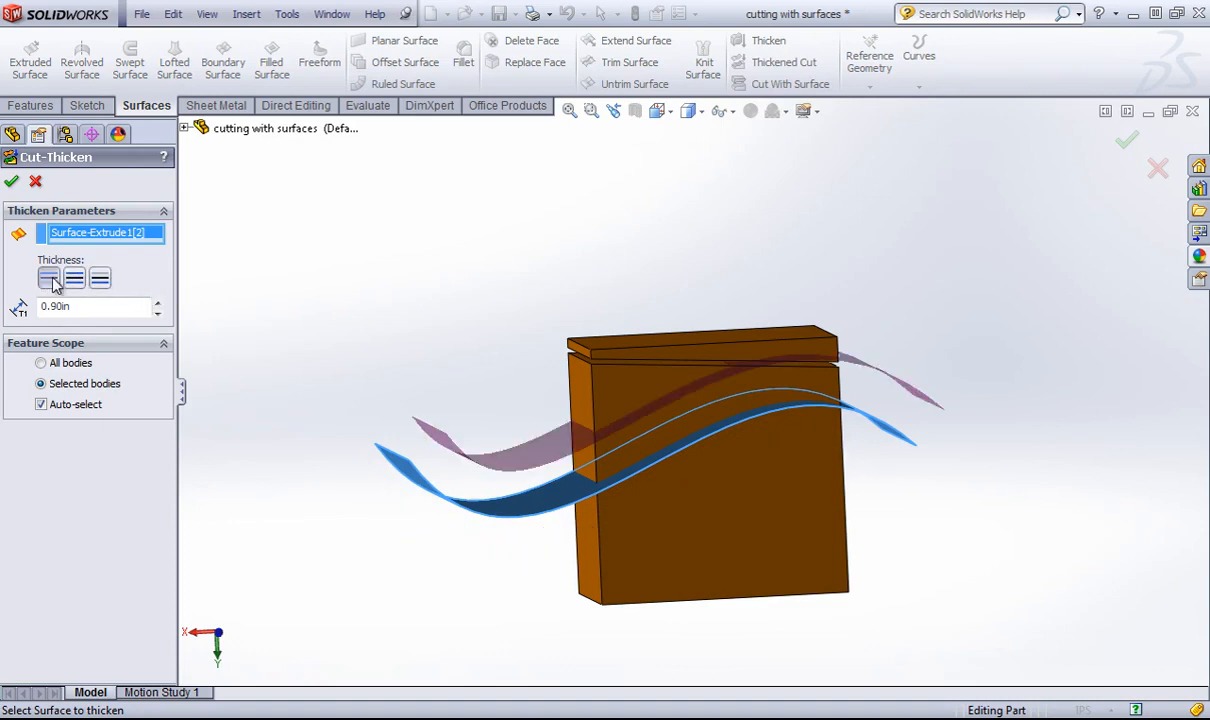
click(79, 281)
click(100, 281)
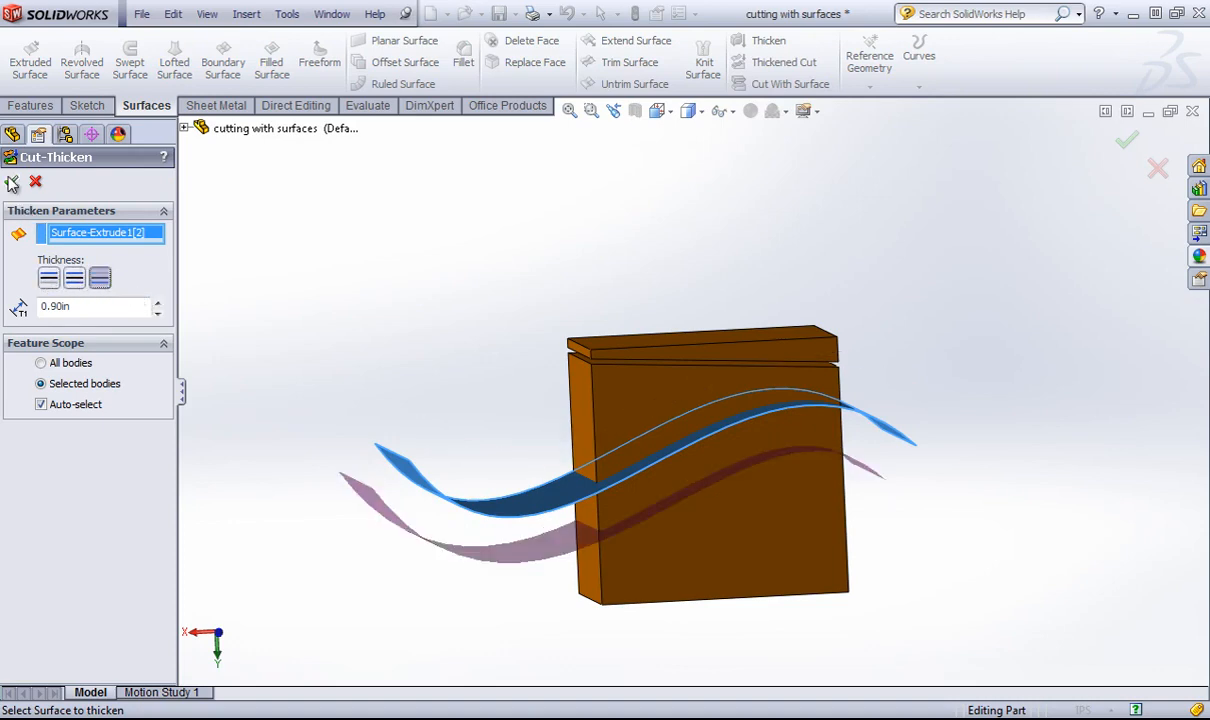
click(12, 183)
click(31, 41)
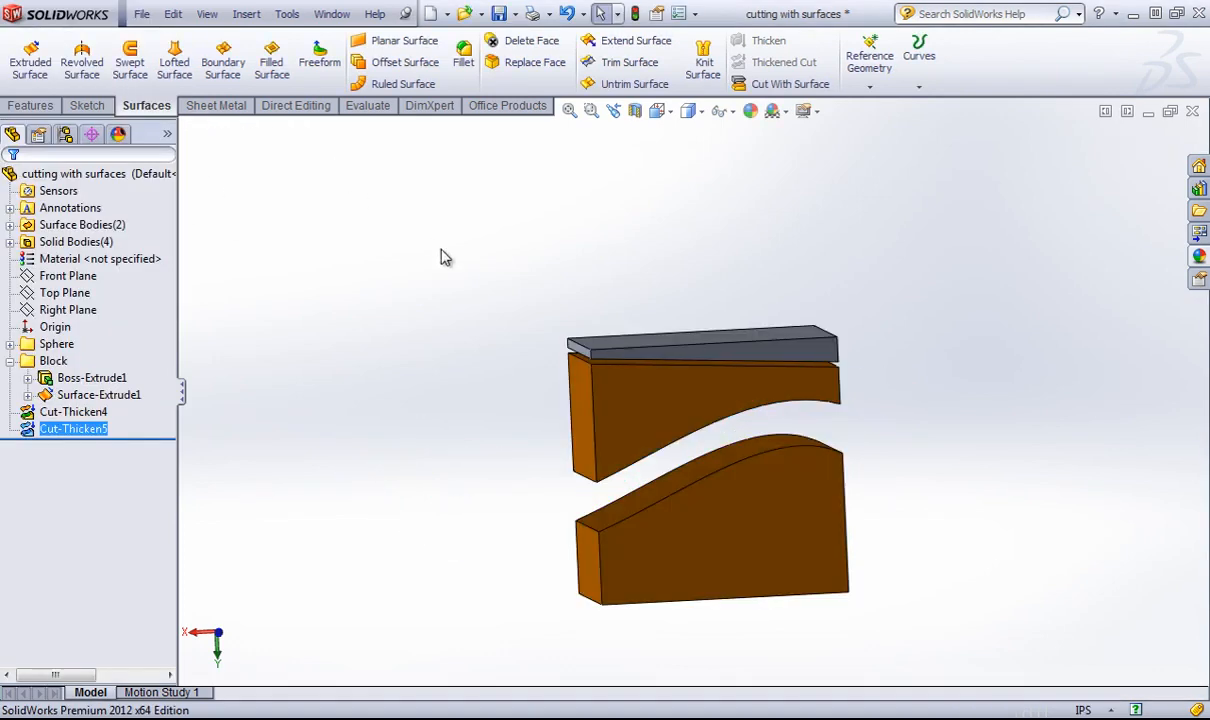
Step: Delete both thickened cuts, Cut-Thicken4 and Cut-Thicken5, from the block
mouse_move(440, 257)
middle_down()
mouse_move(406, 207)
mouse_move(455, 268)
middle_up()
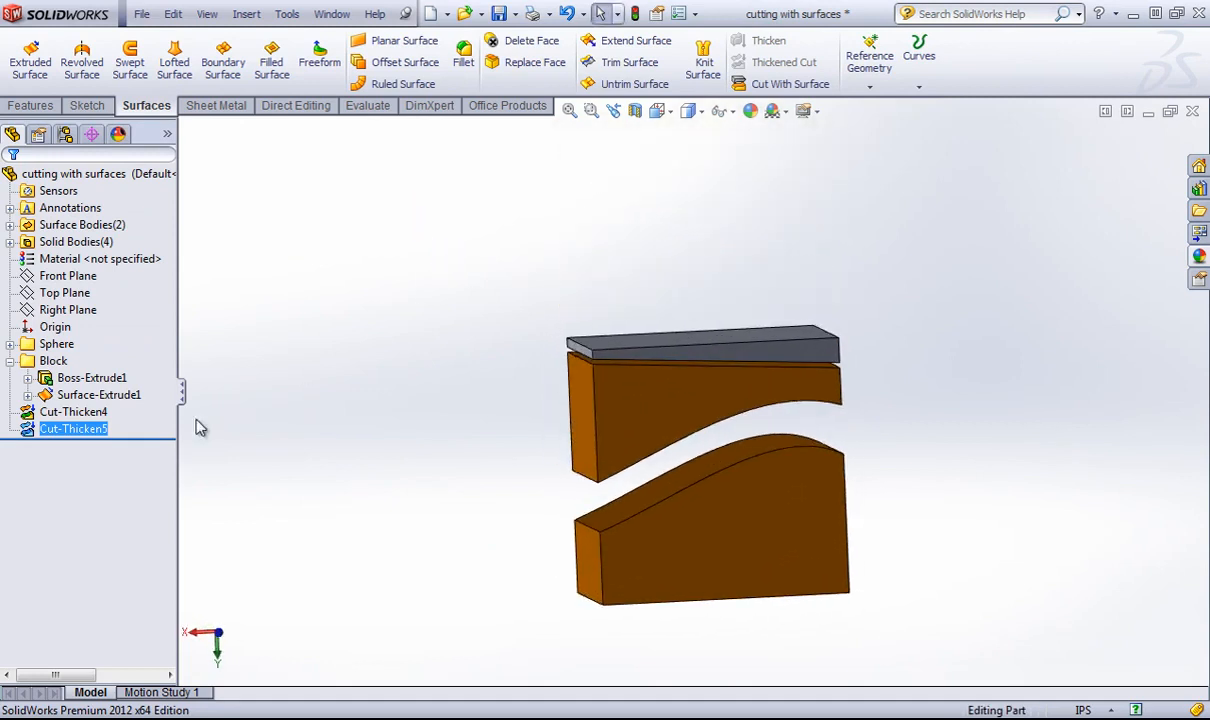
ctrl+click(75, 411)
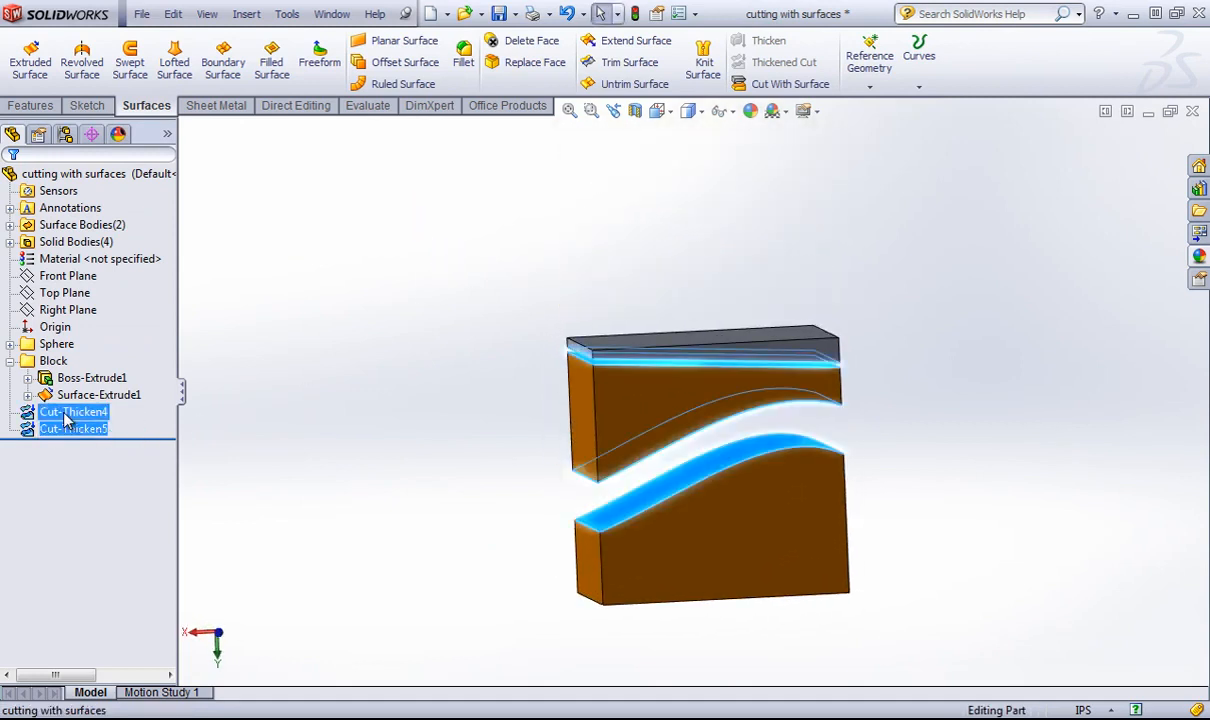
right_click(75, 411)
click(116, 463)
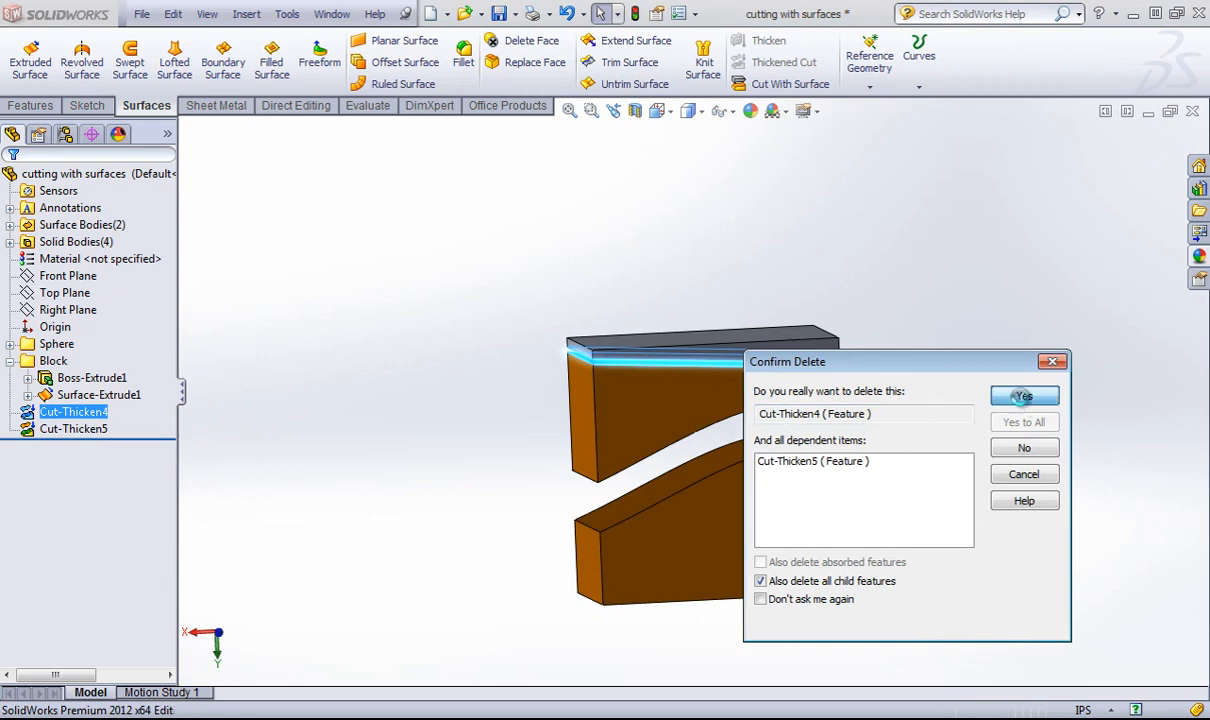
click(1024, 394)
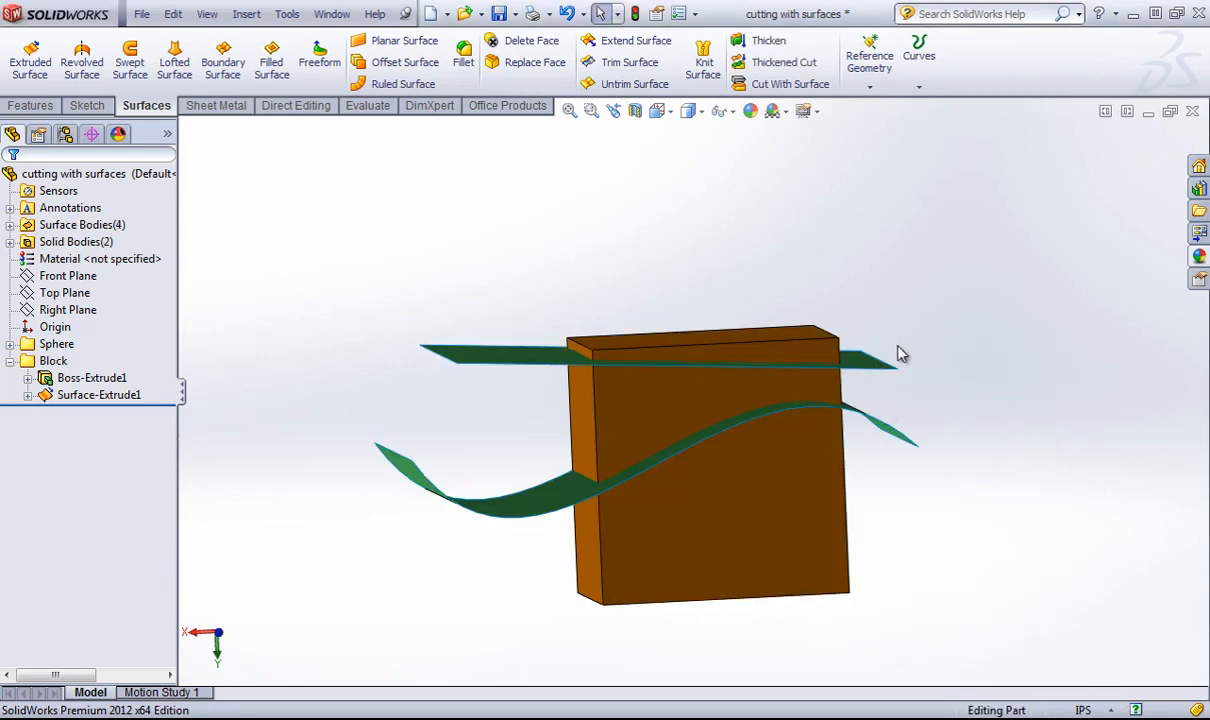
Step: Hide the solid block body, Boss-Extrude1, in the Block folder
click(10, 361)
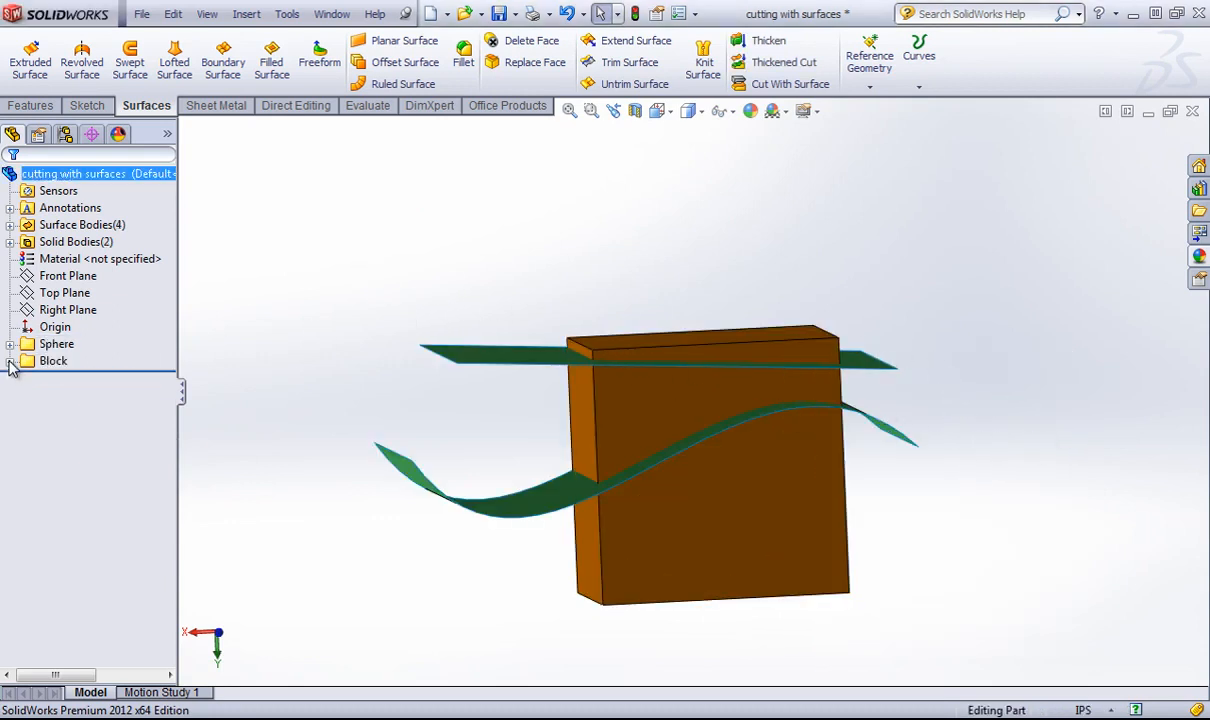
click(10, 361)
right_click(73, 377)
key(Escape)
right_click(77, 376)
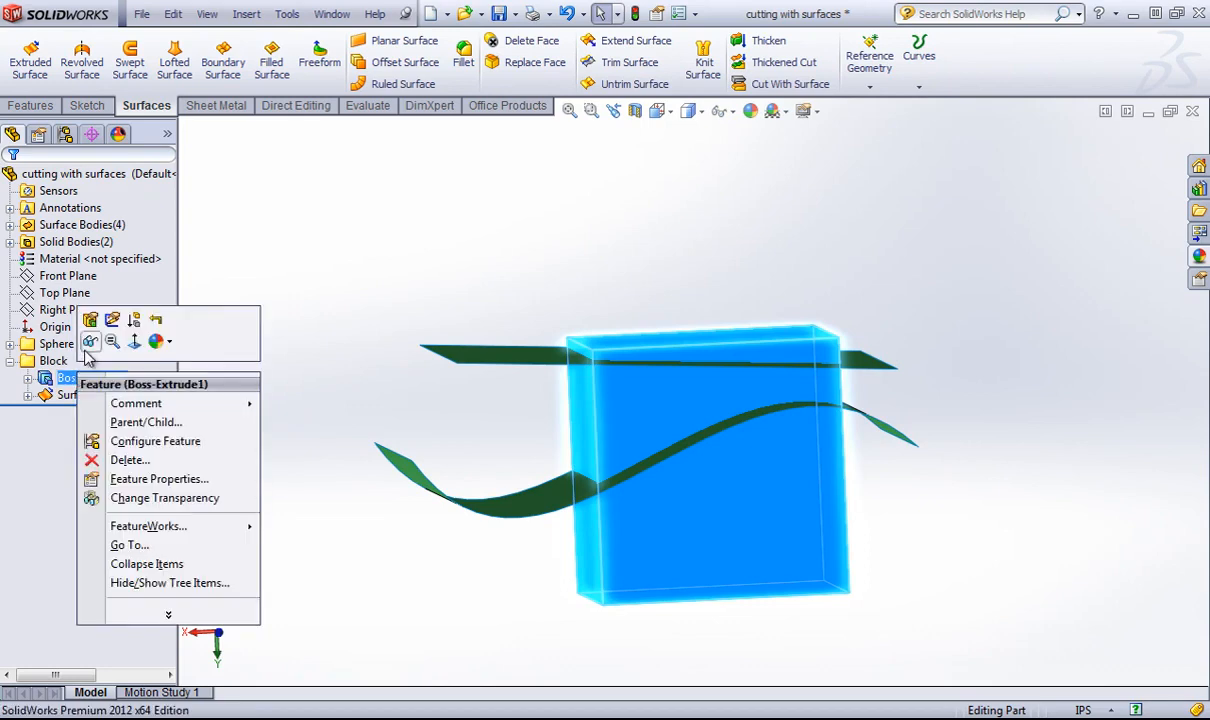
click(89, 343)
click(10, 361)
Step: Show the sphere body Revolve1 and both revolved surfaces, Surface-Revolve1 and Surface-Revolve2, in the Sphere folder
click(10, 344)
right_click(81, 361)
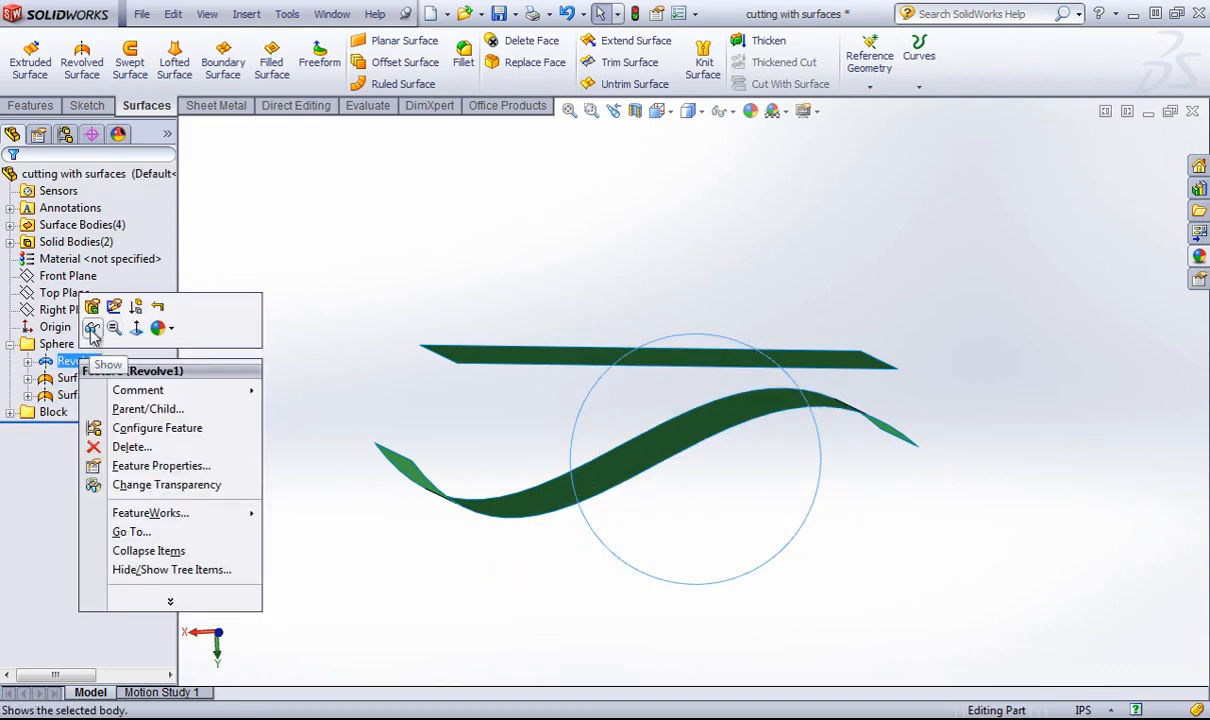
click(91, 331)
right_click(72, 378)
click(82, 347)
right_click(83, 396)
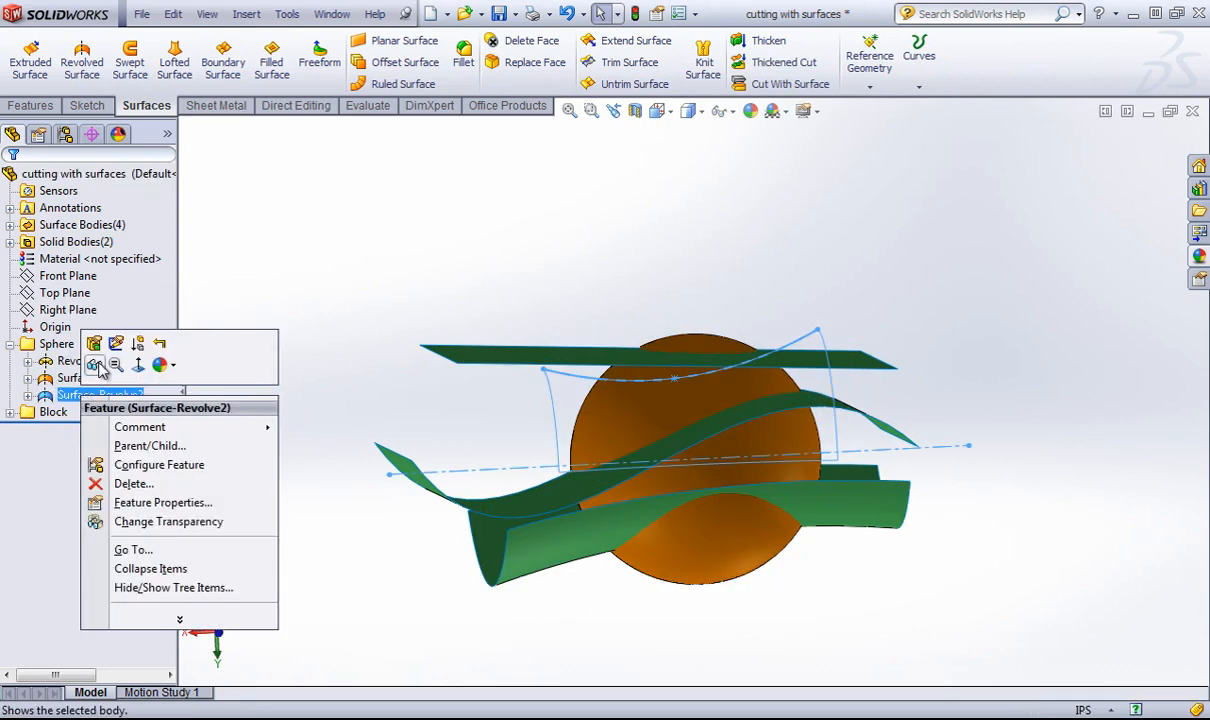
click(95, 369)
mouse_move(189, 410)
middle_down()
mouse_move(249, 424)
mouse_move(257, 380)
mouse_move(200, 402)
middle_up()
Step: Hide the block's flat and wavy cutting surfaces, Surface-Extrude1
click(52, 412)
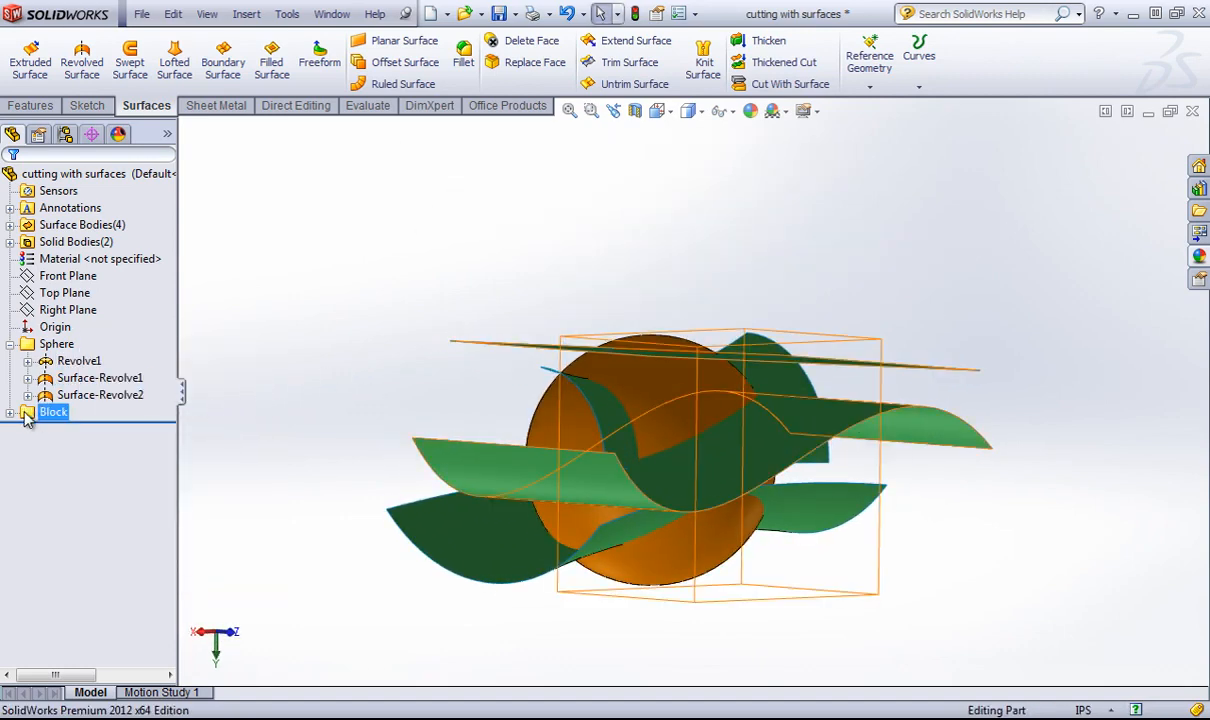
click(10, 412)
right_click(99, 446)
click(100, 410)
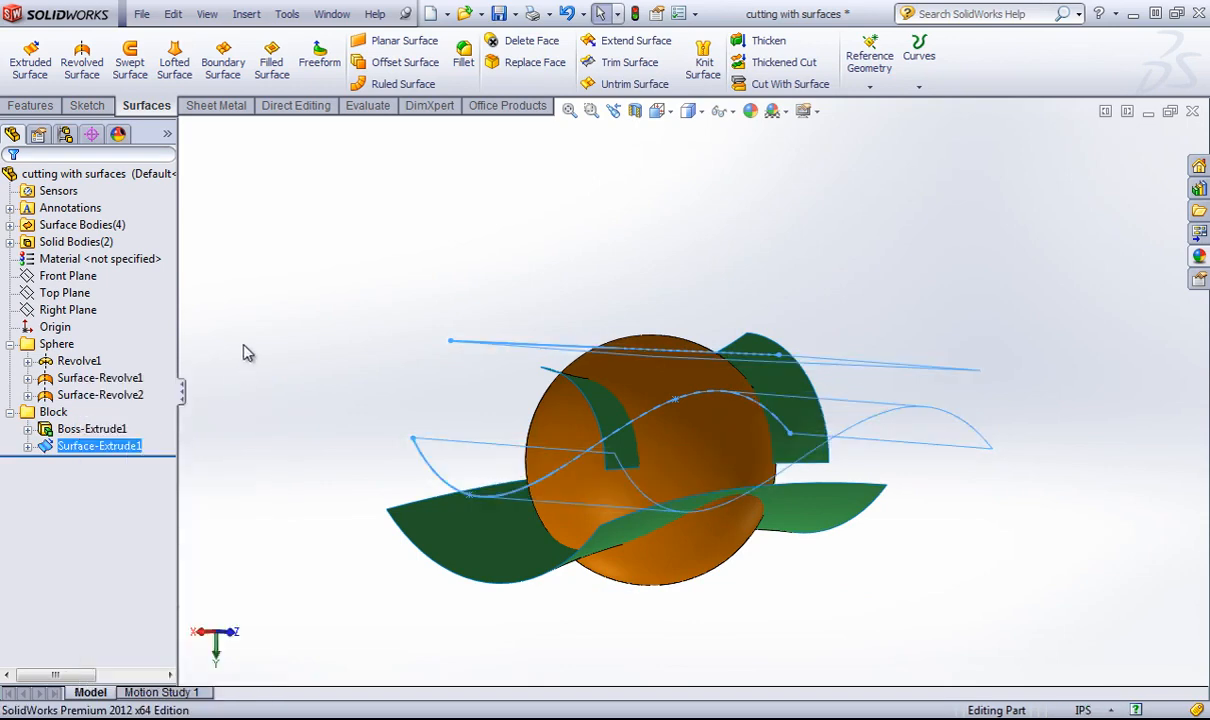
middle_drag(248, 353, 208, 364)
click(10, 412)
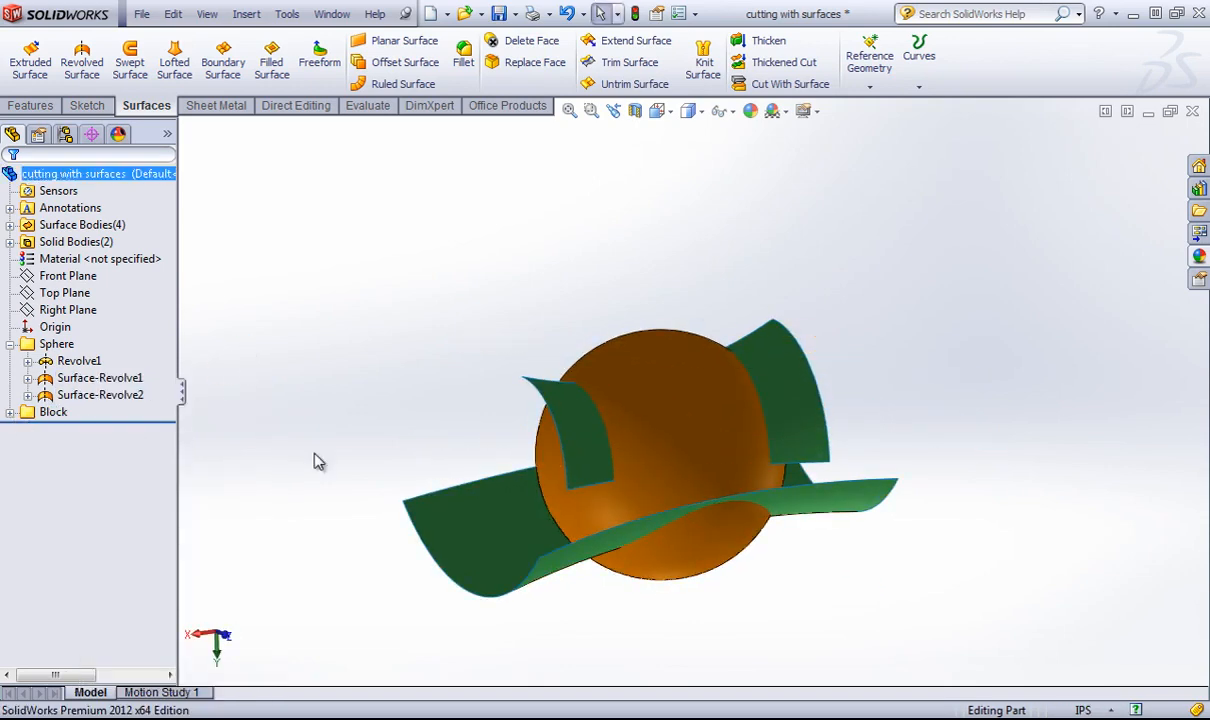
Step: Cut the sphere with Surface-Revolve1 using Cut With Surface, removing the material below the surface
middle_drag(366, 280, 460, 290)
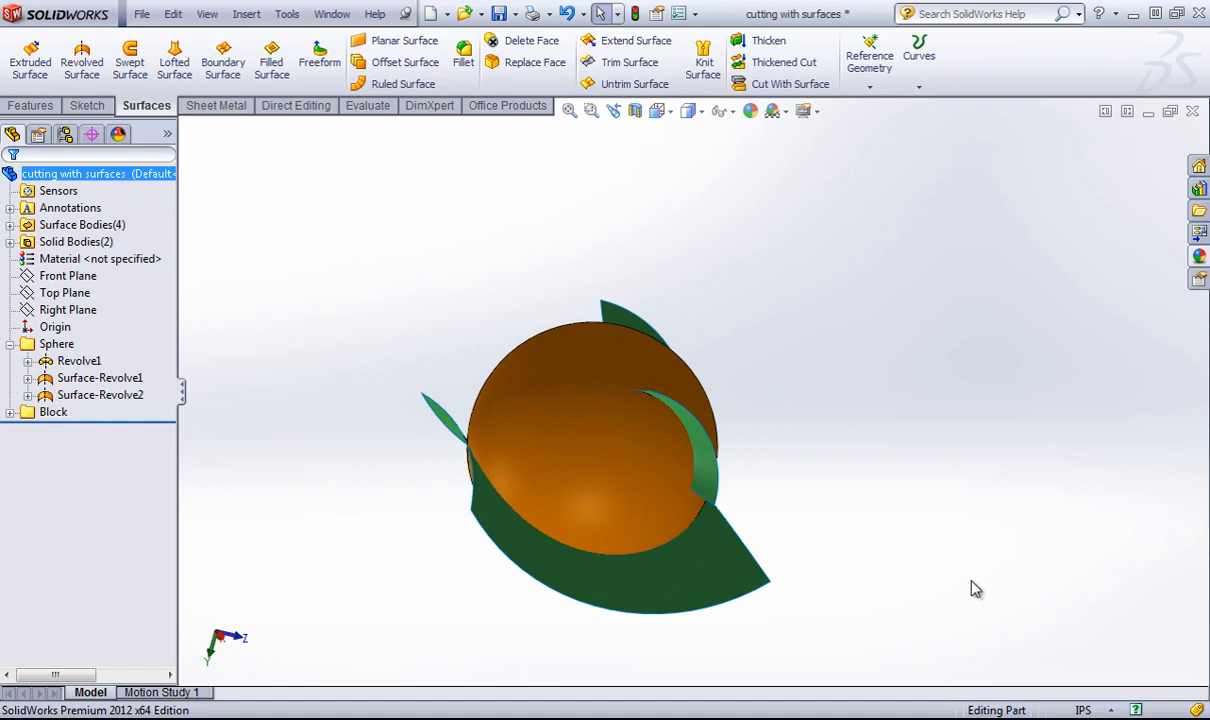
scroll(780, 610, down, 4)
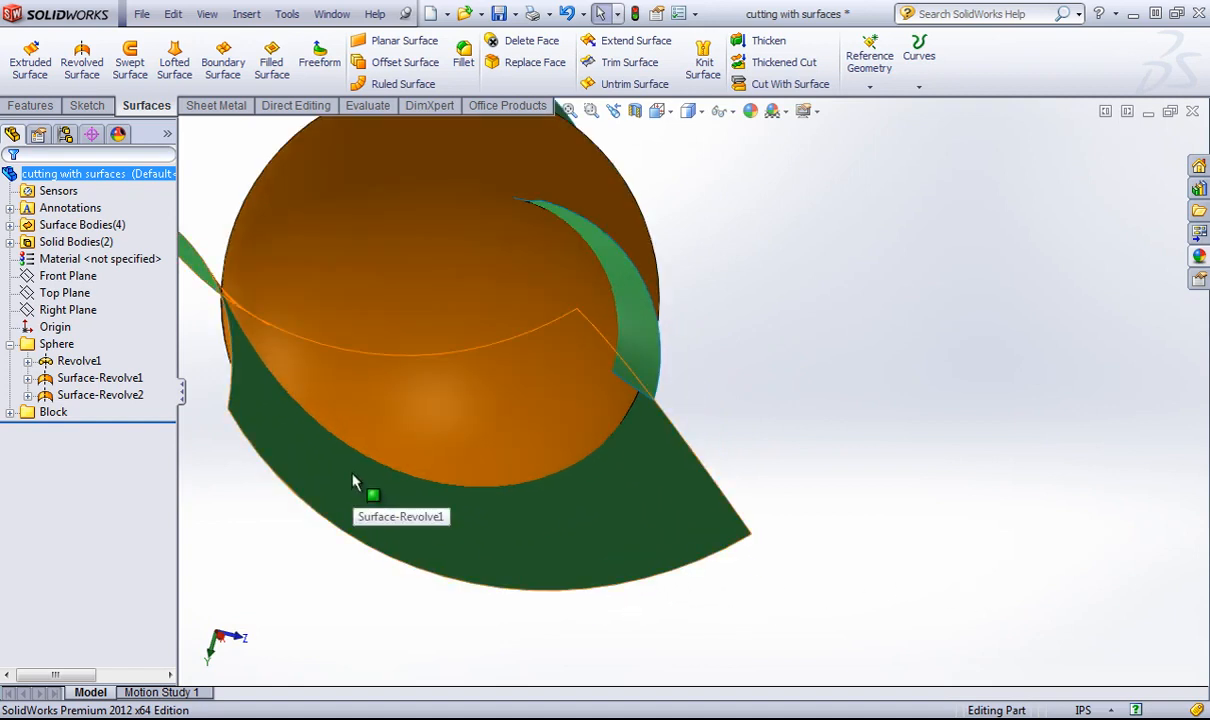
middle_drag(527, 521, 707, 453)
click(790, 84)
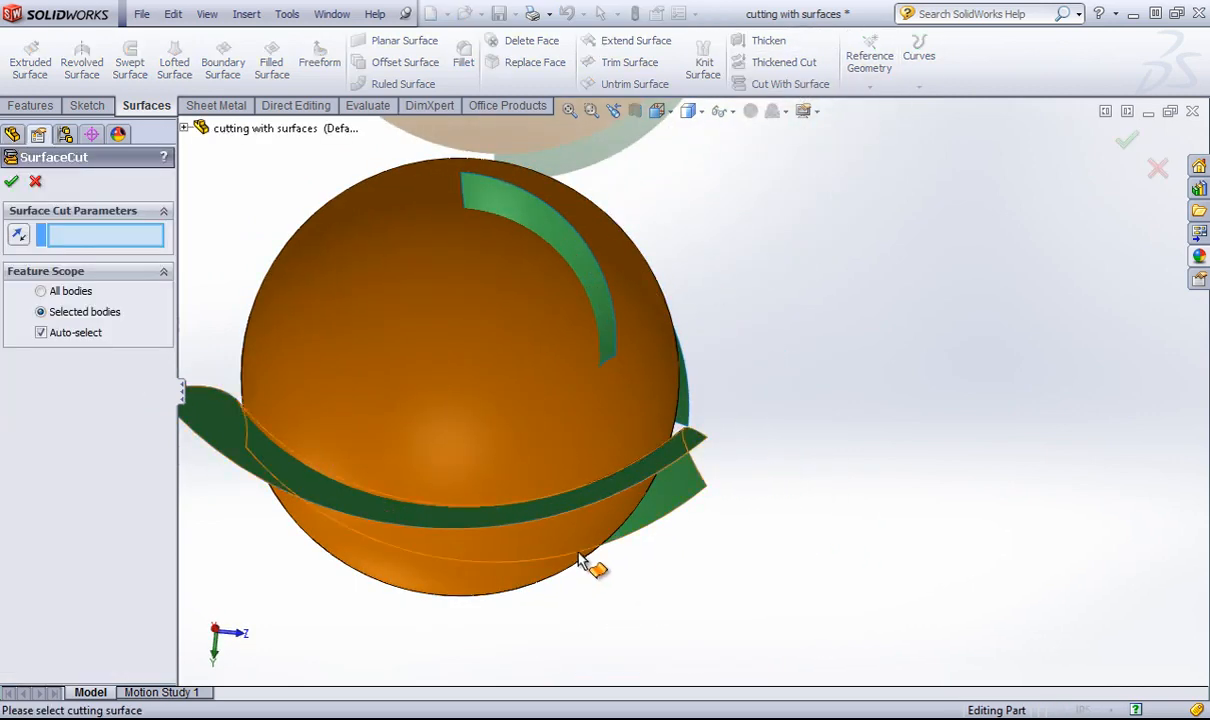
scroll(690, 415, up, 2)
click(688, 450)
middle_drag(391, 527, 501, 513)
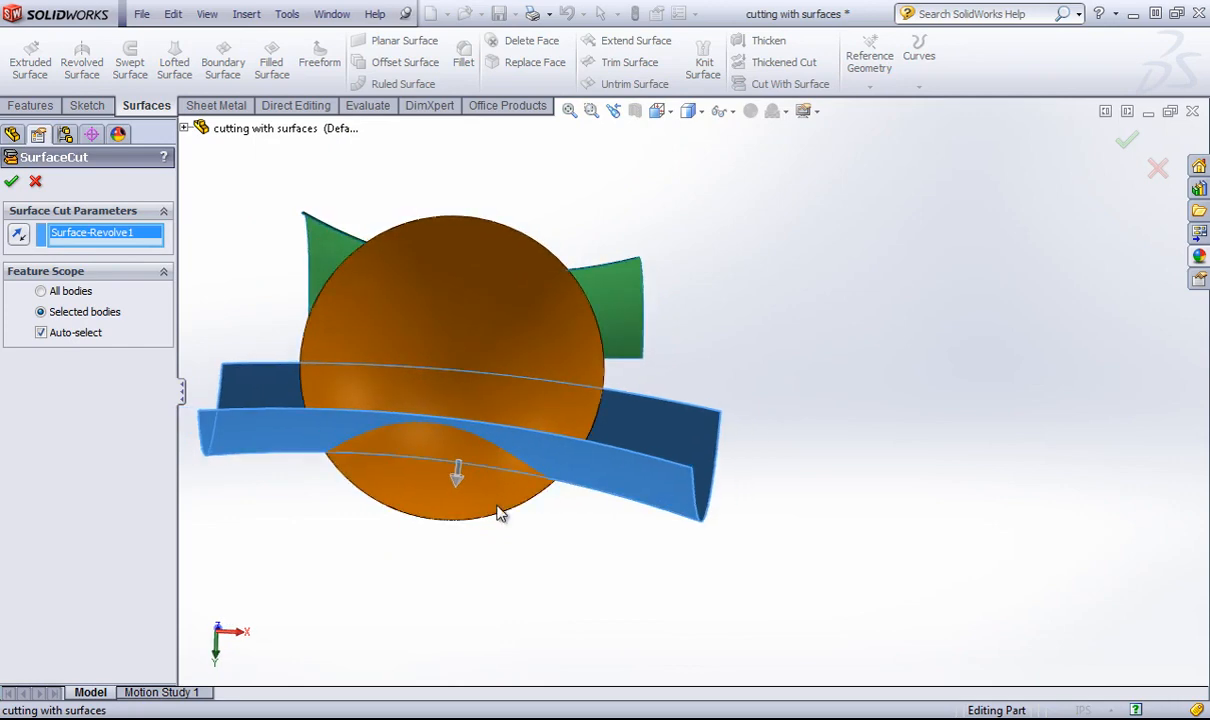
click(14, 180)
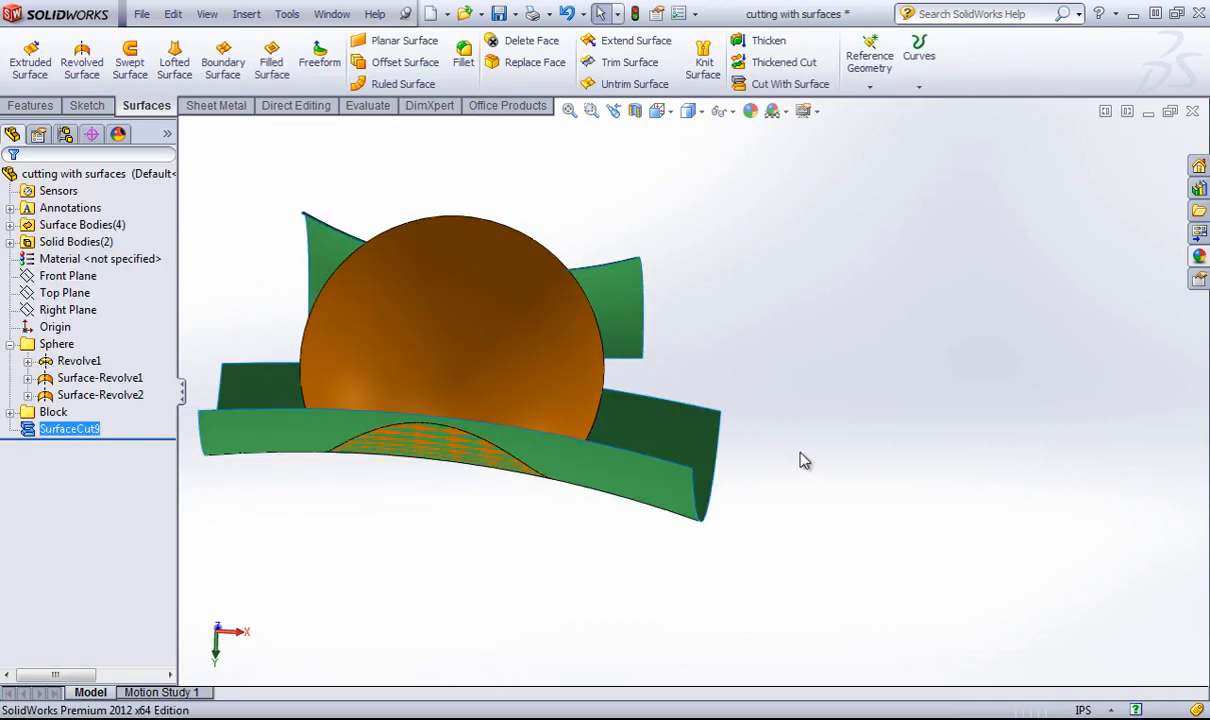
Step: Delete the surface cut SurfaceCut9 from the sphere
middle_drag(754, 425, 748, 456)
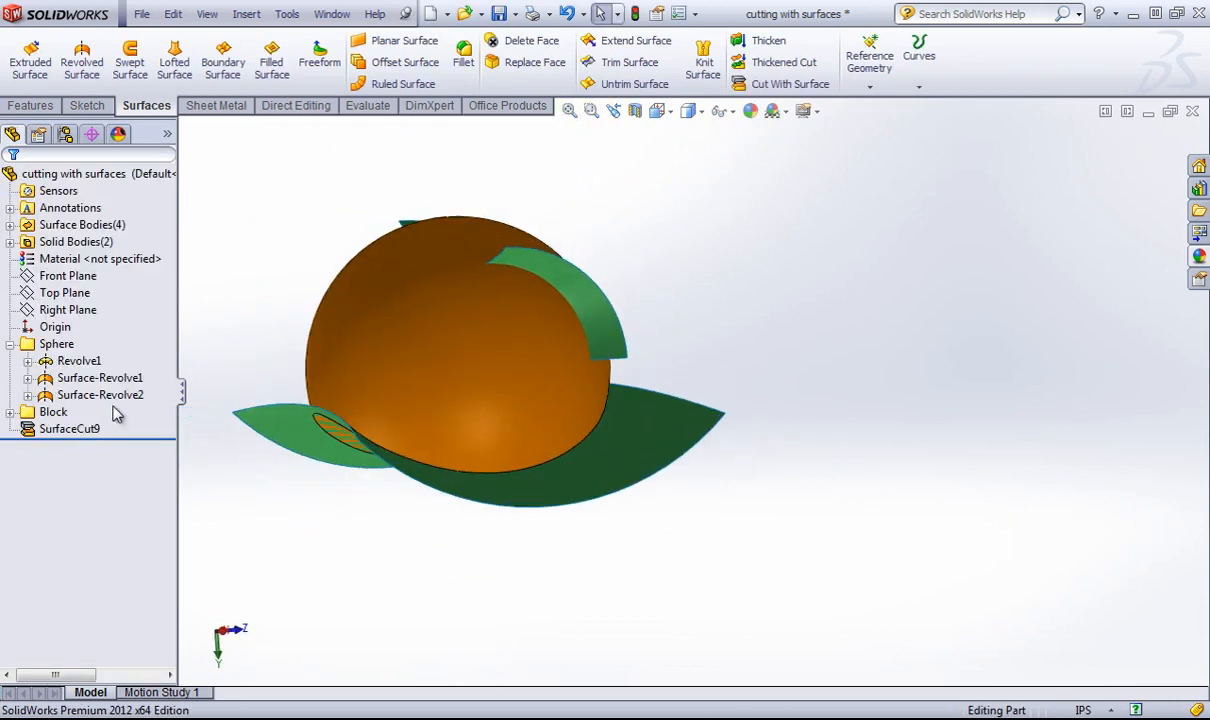
right_click(86, 429)
click(131, 514)
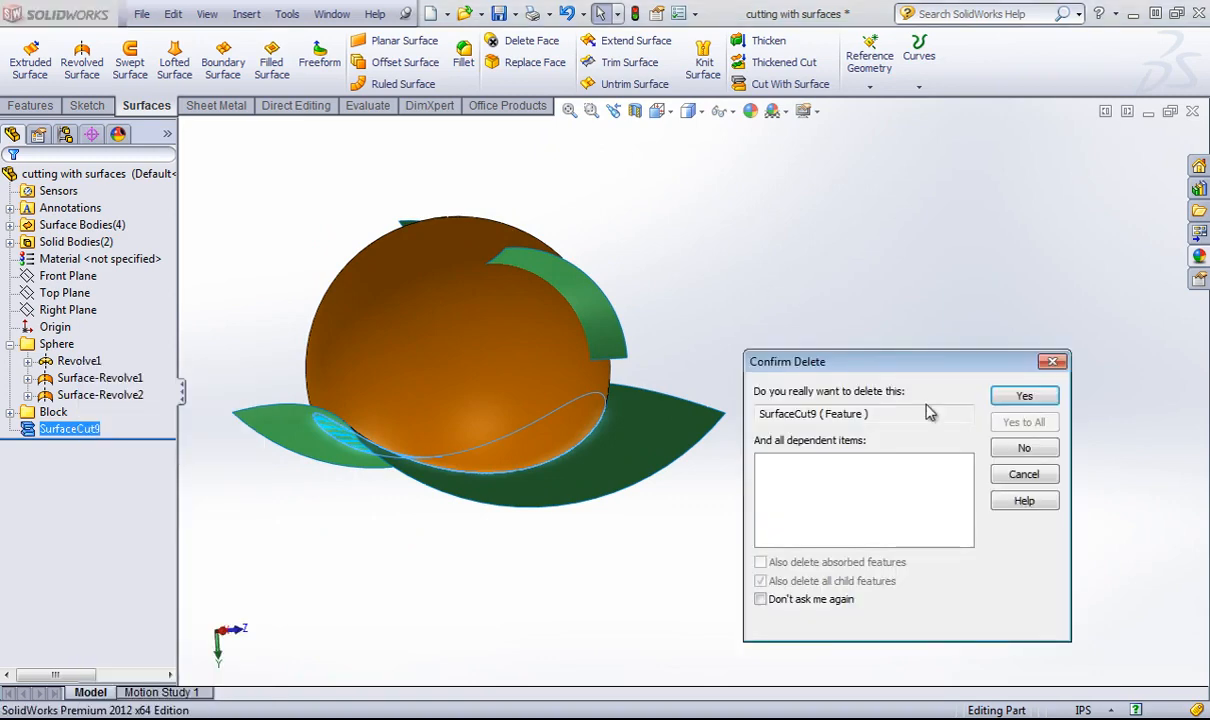
click(1040, 397)
Step: Make a 0.20 in thickened cut through the sphere with Surface-Revolve1, thickening below the surface and keeping all bodies
click(783, 62)
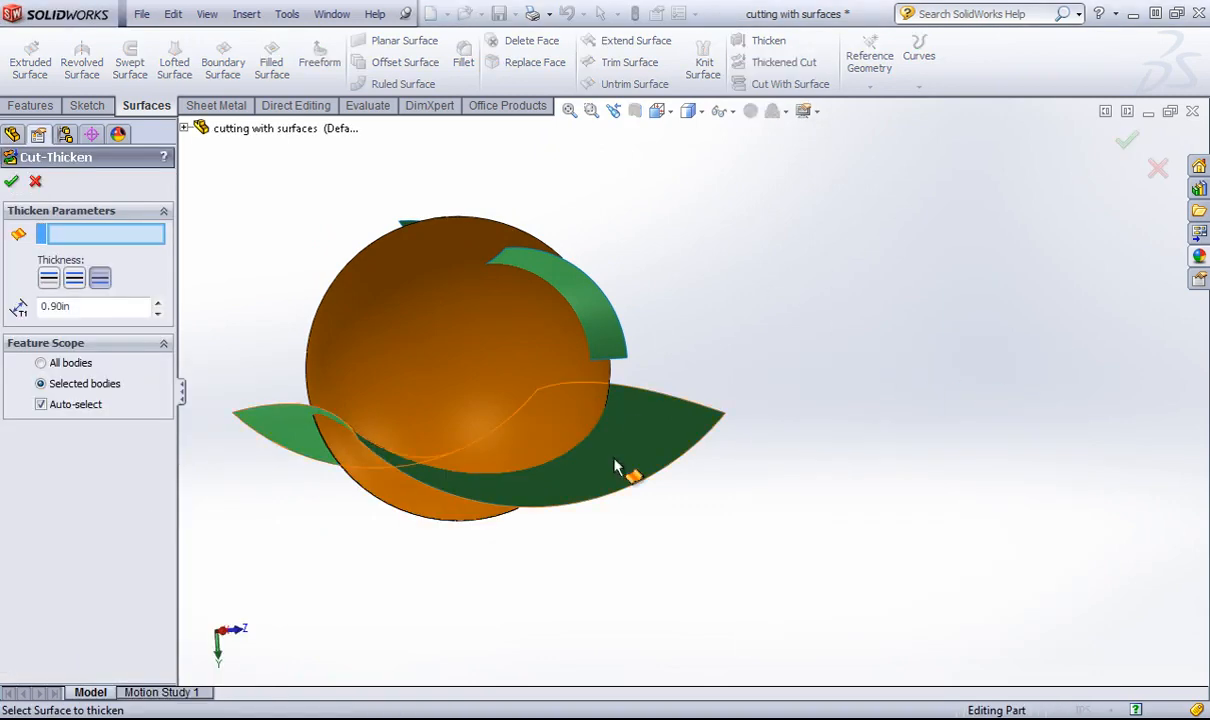
click(605, 470)
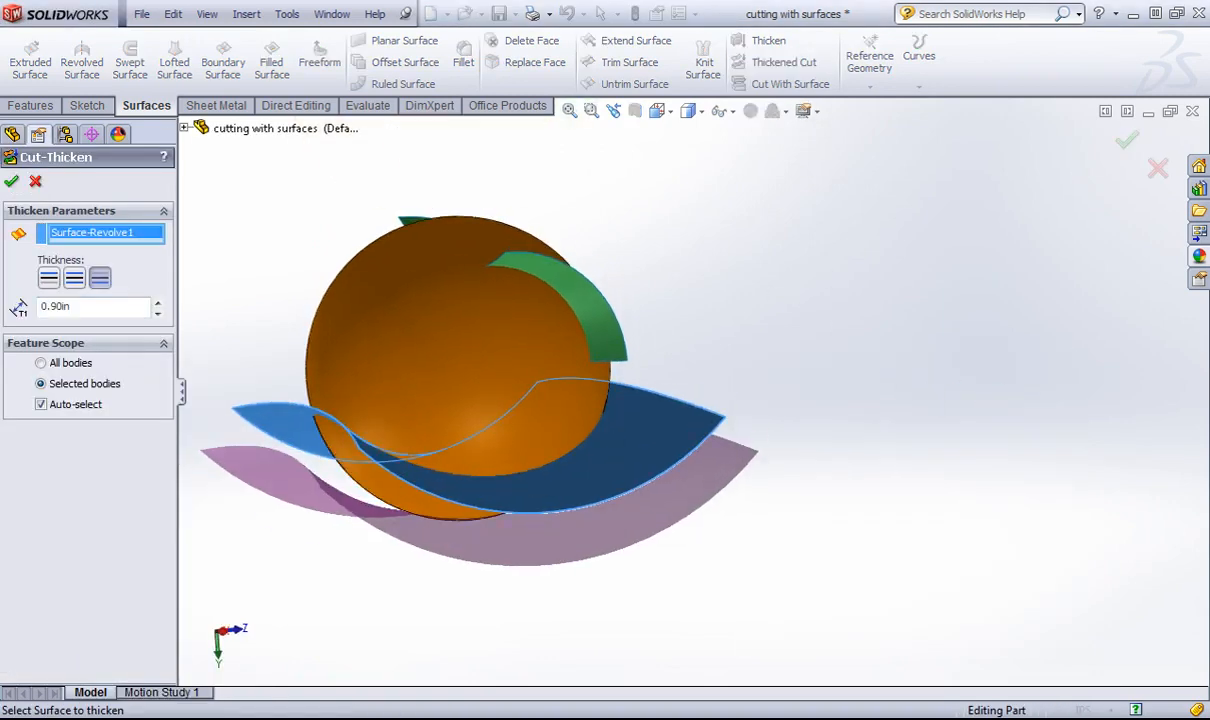
click(157, 314)
click(157, 314)
click(157, 314)
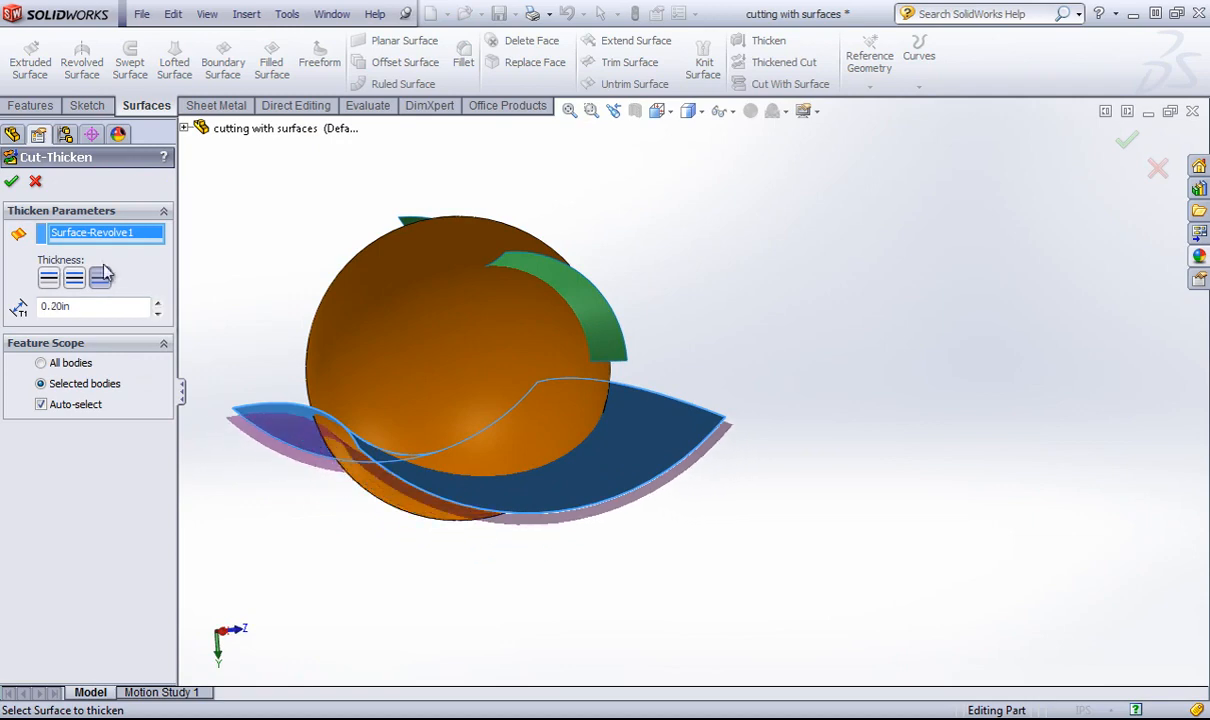
click(12, 185)
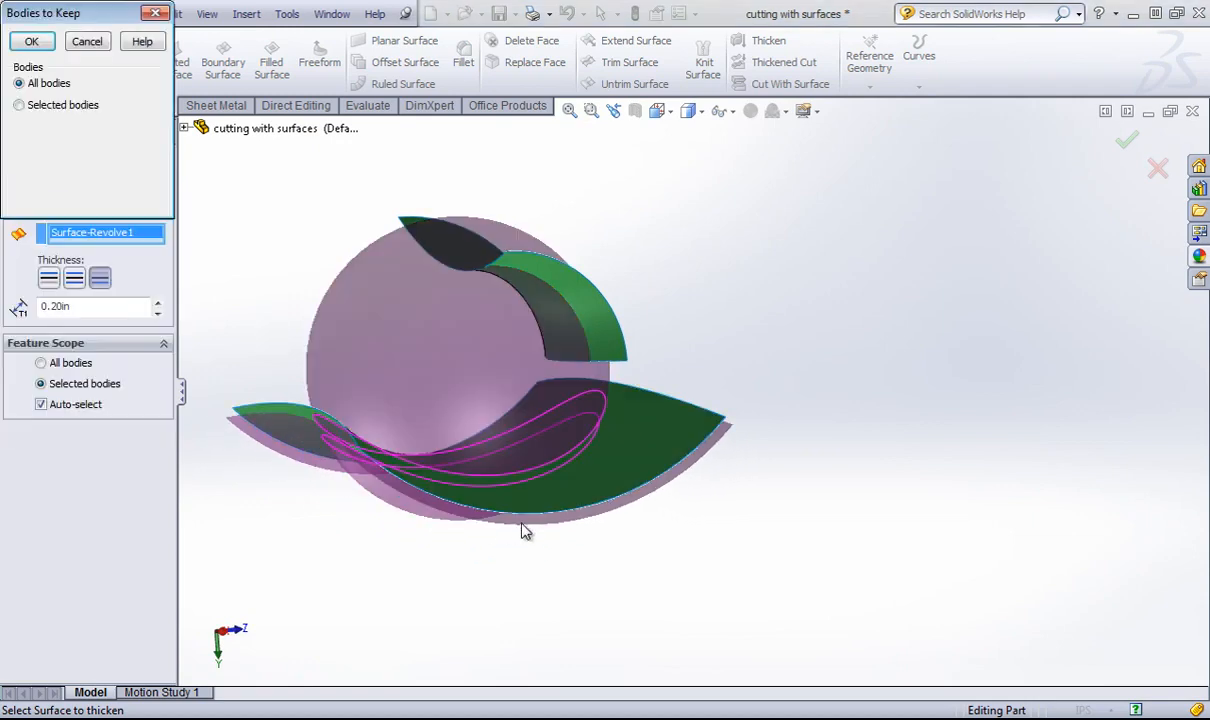
click(31, 43)
middle_drag(753, 467, 710, 552)
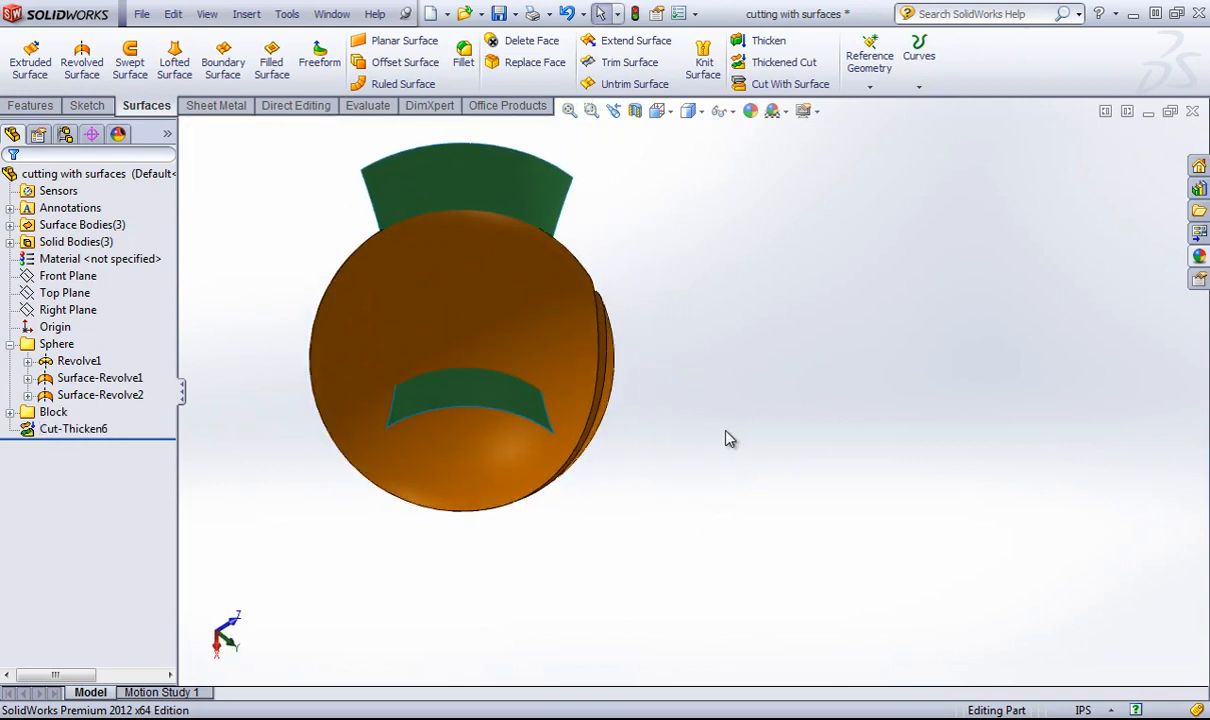
scroll(728, 438, down, 1)
click(788, 84)
click(440, 148)
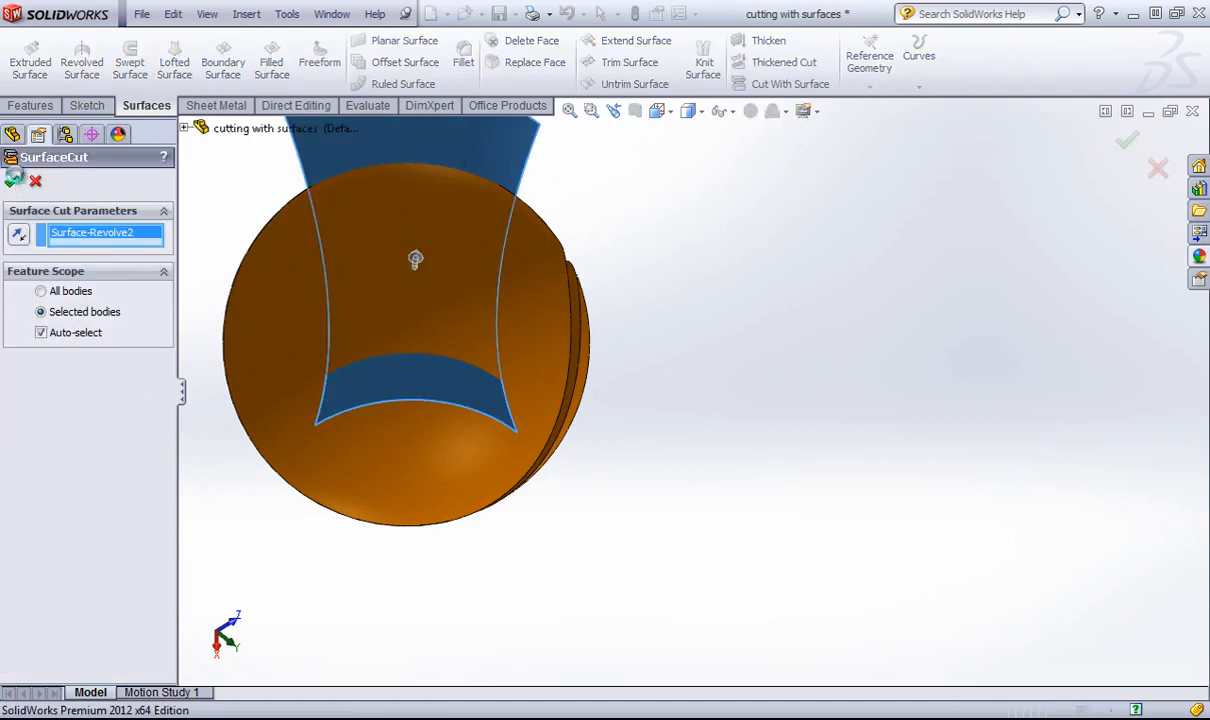
middle_drag(751, 489, 730, 330)
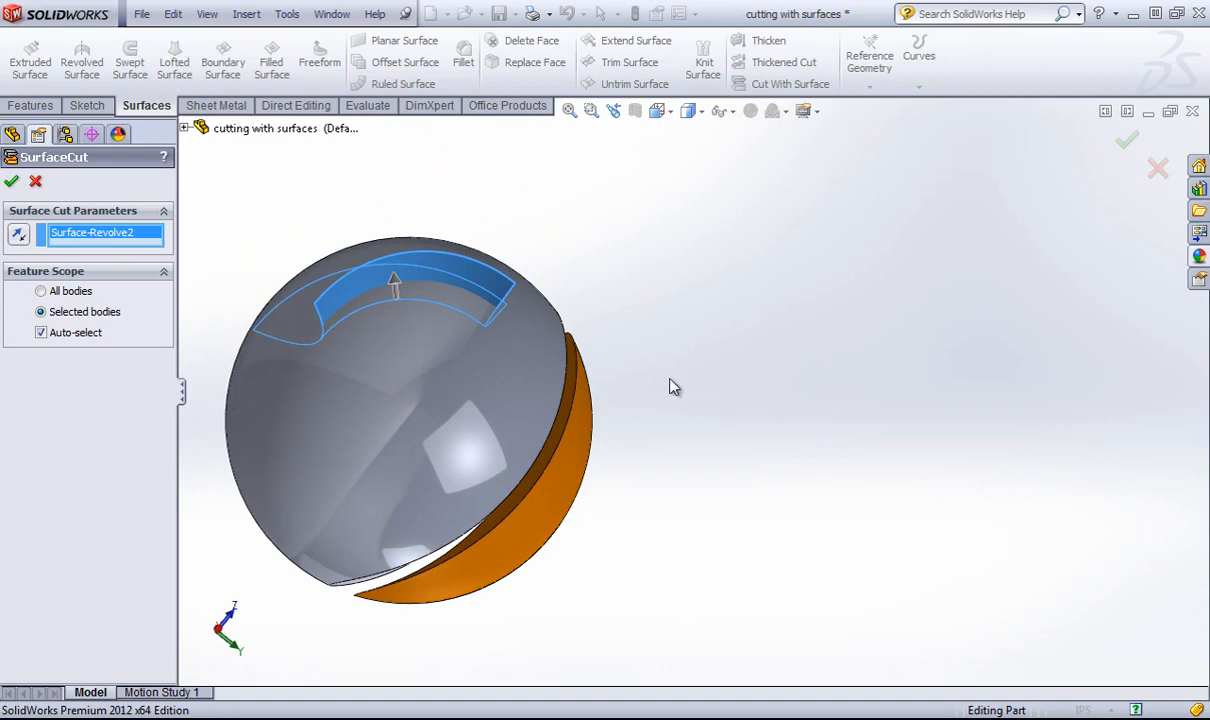
click(35, 181)
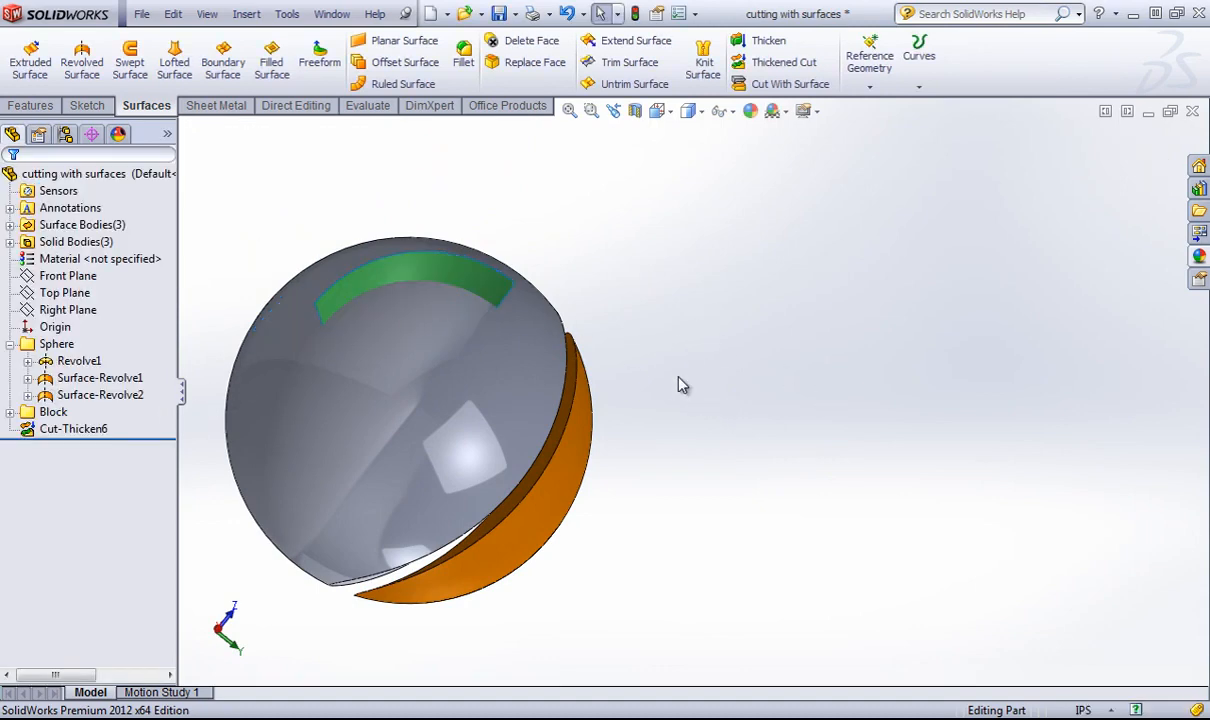
Step: Undo the thickened cut made through the sphere
scroll(680, 380, up, 2)
middle_drag(486, 296, 640, 620)
click(170, 14)
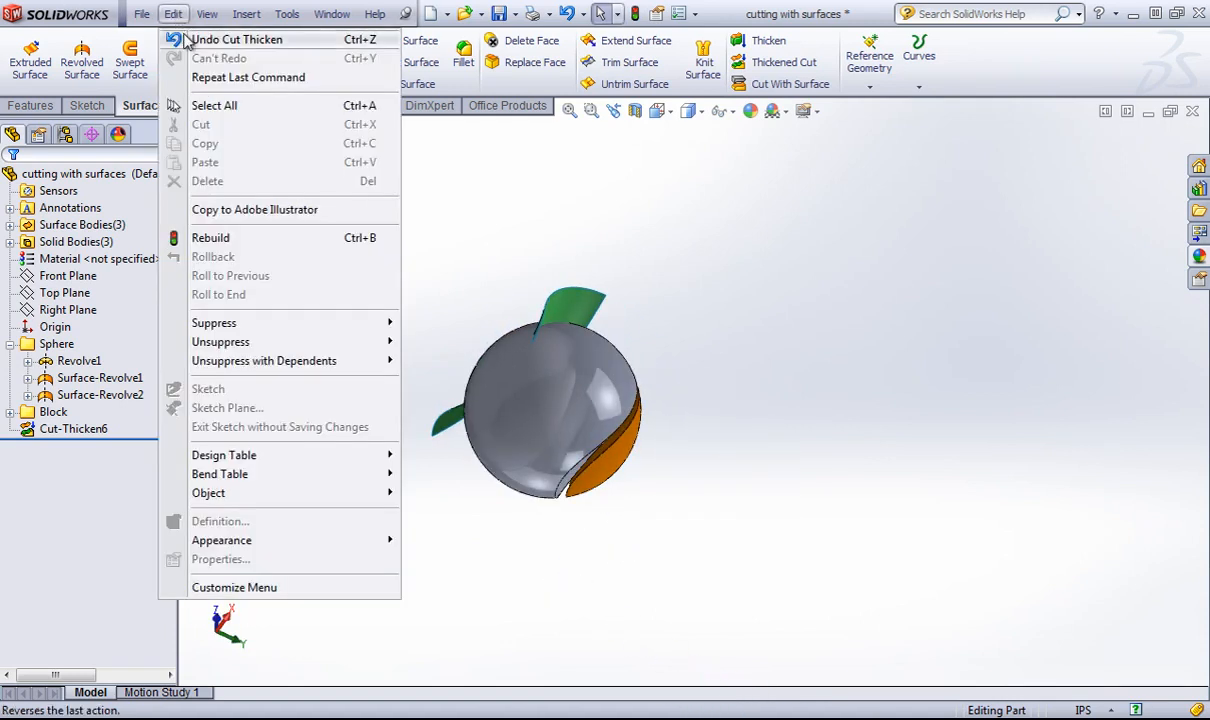
click(220, 35)
middle_drag(766, 391, 391, 475)
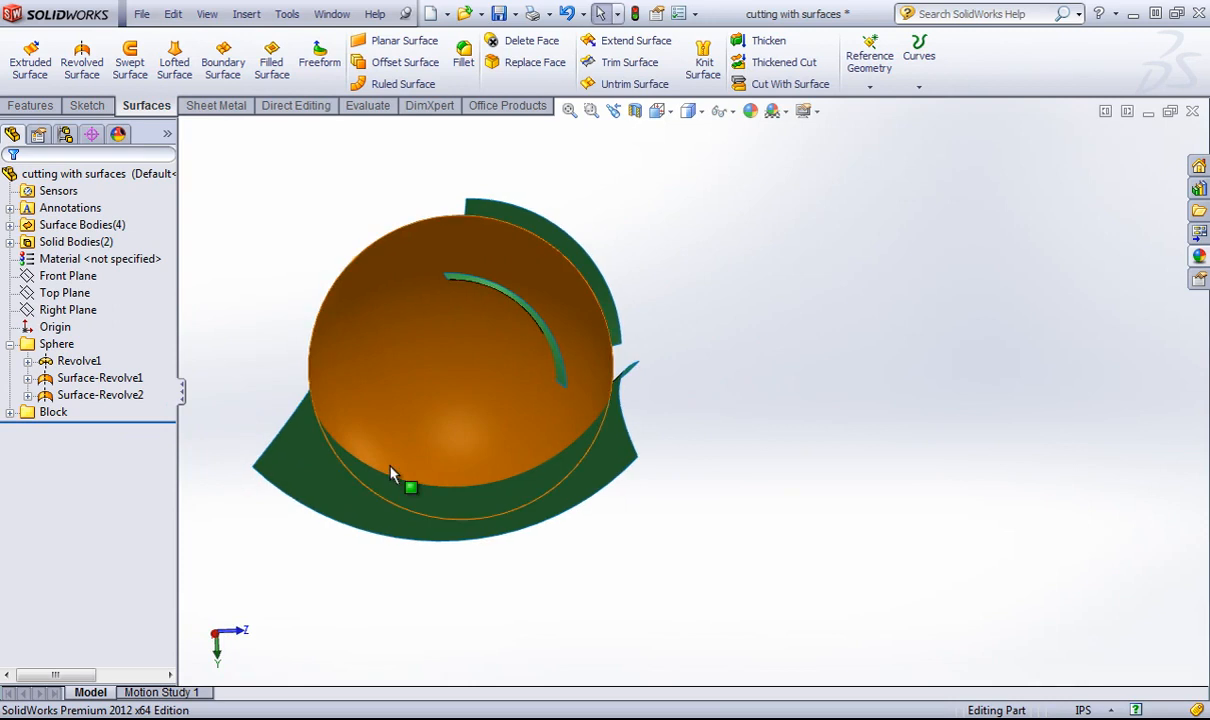